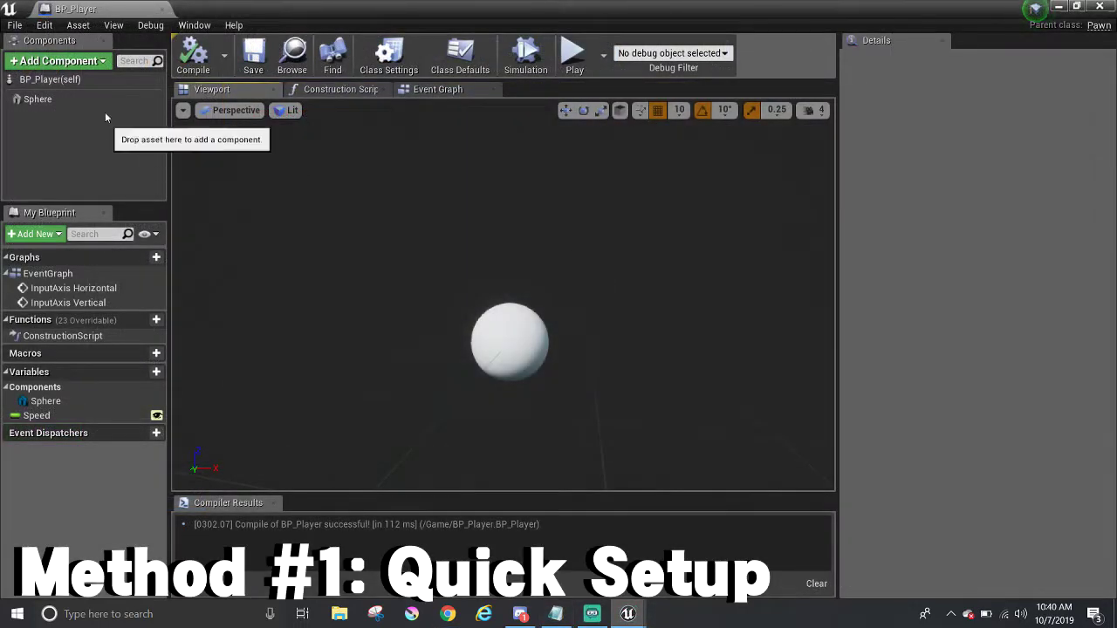
Add a Camera component under the Sphere in the BP_Player blueprint, keeping its default name.
{"action": "left_click", "coordinate": [74, 63]}
{"action": "type", "text": "Camera"}
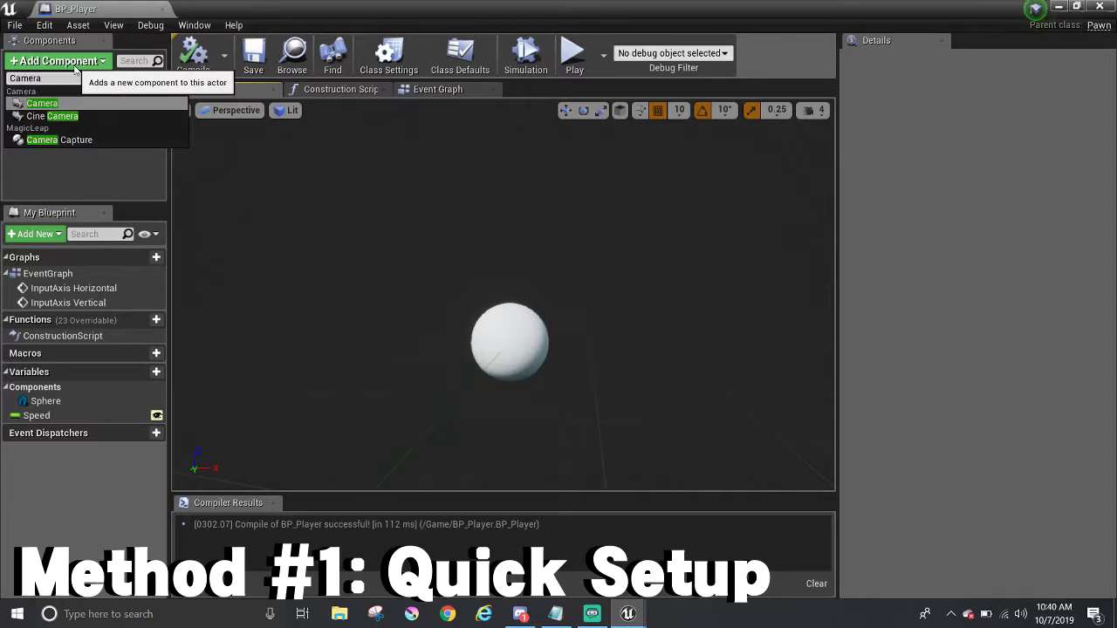
{"action": "key", "text": "Return"}
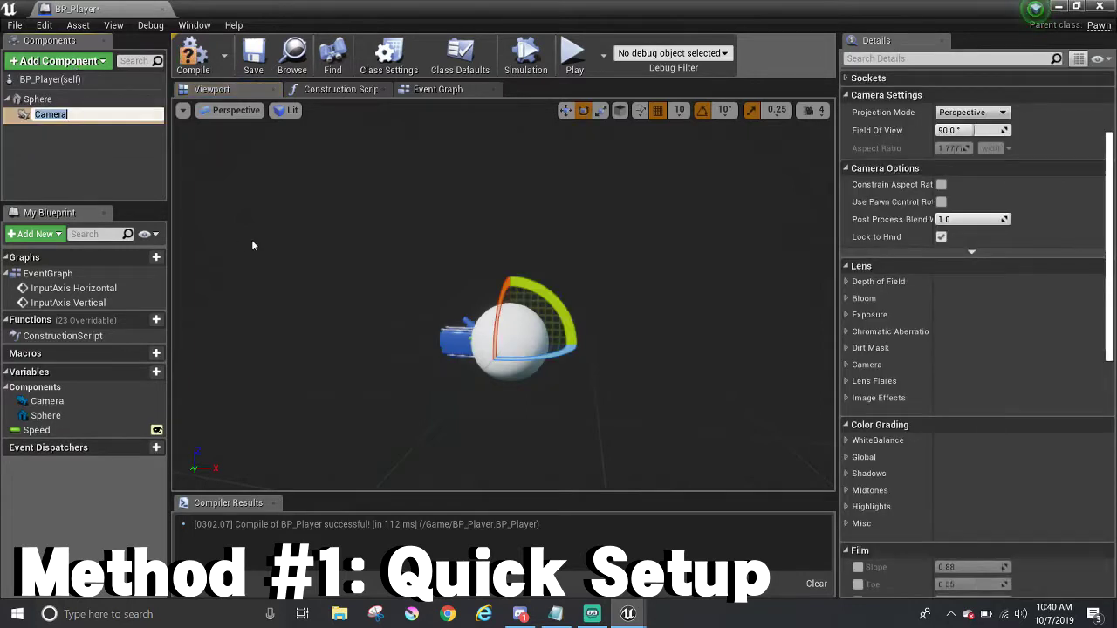
{"action": "left_click", "coordinate": [496, 353]}
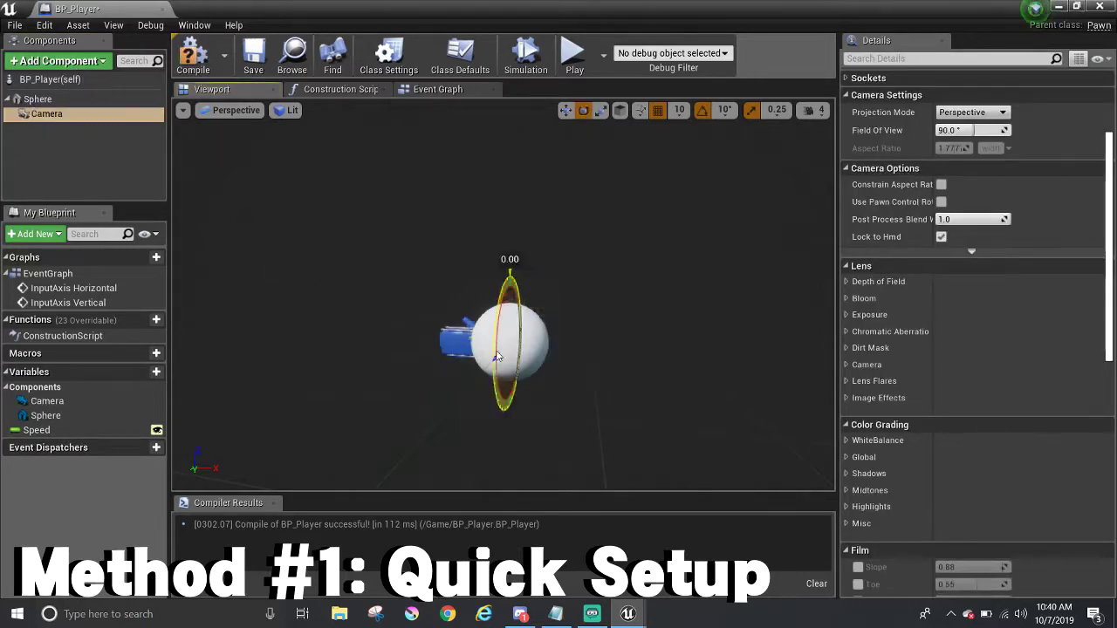
Move the Camera behind and above the sphere, about X -400 and Z 180, and tilt it down about 30° toward the sphere.
{"action": "left_click", "coordinate": [464, 341]}
{"action": "key", "text": "w"}
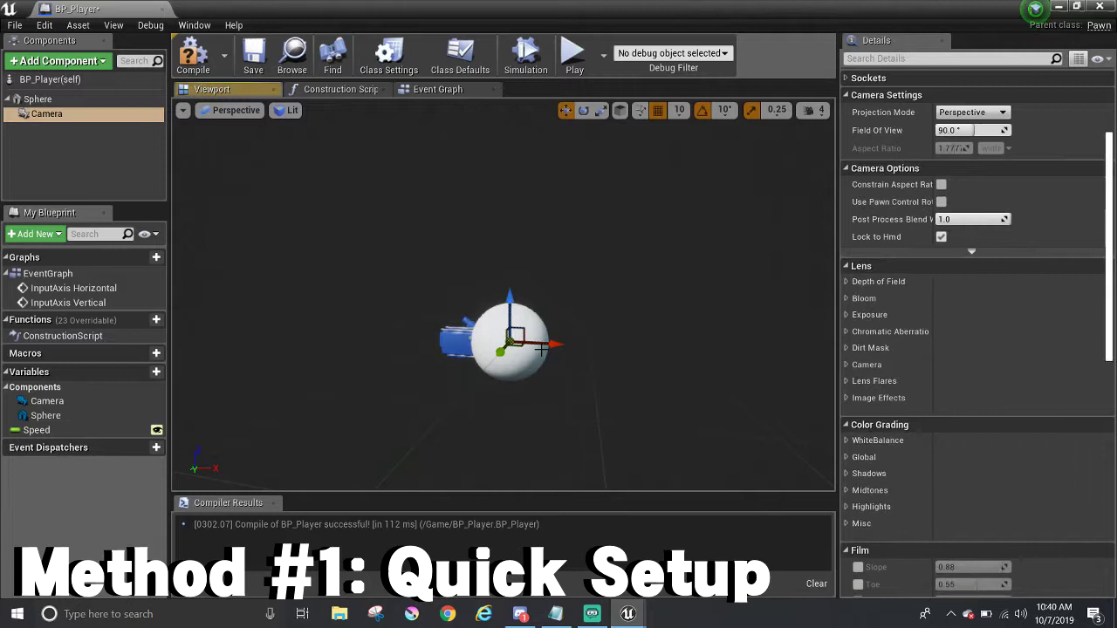
{"action": "left_click_drag", "start_coordinate": [551, 344], "coordinate": [290, 345]}
{"action": "left_click_drag", "start_coordinate": [257, 285], "coordinate": [262, 167]}
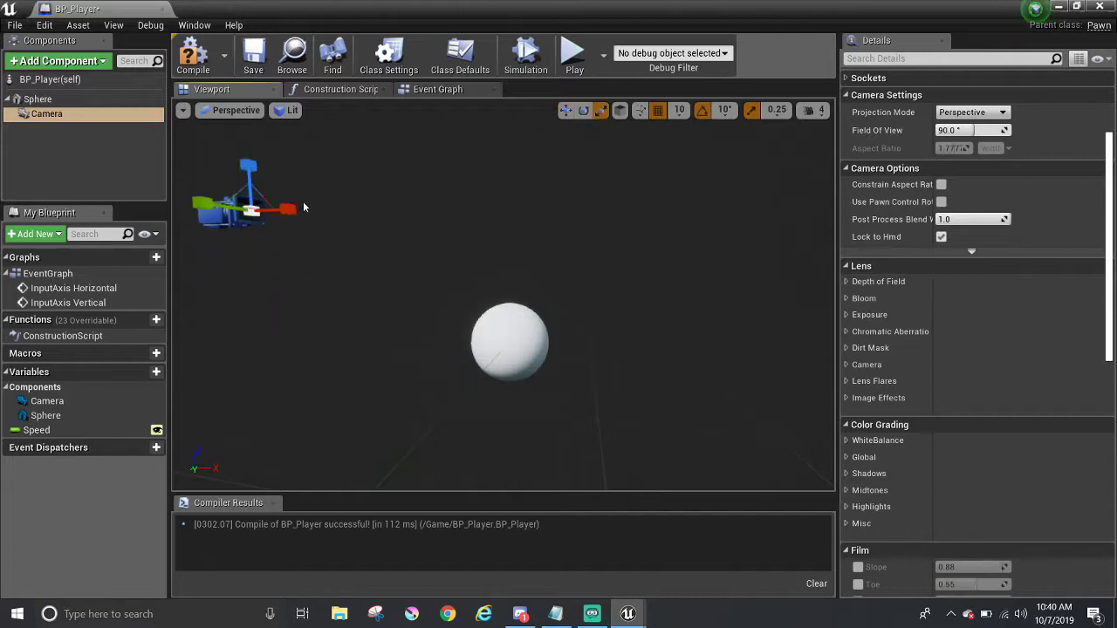
{"action": "key", "text": "e"}
{"action": "left_click_drag", "start_coordinate": [301, 220], "coordinate": [334, 249]}
{"action": "mouse_move", "coordinate": [334, 250]}
{"action": "right_mouse_down"}
{"action": "mouse_move", "coordinate": [415, 262]}
{"action": "mouse_move", "coordinate": [349, 262]}
{"action": "mouse_move", "coordinate": [384, 261]}
{"action": "mouse_move", "coordinate": [336, 249]}
{"action": "right_mouse_up"}
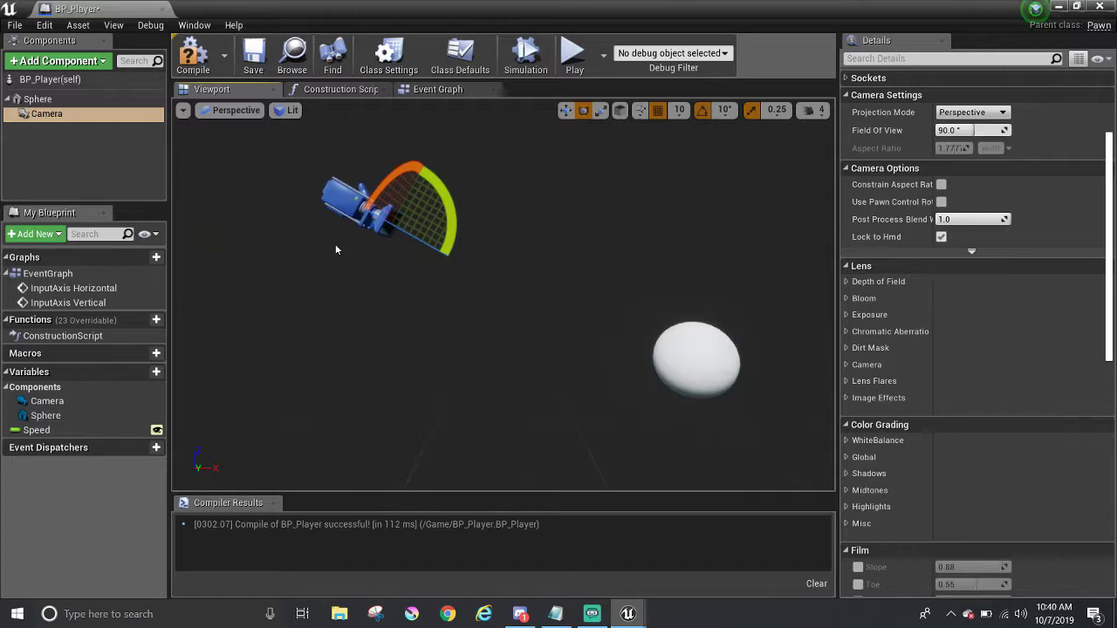
Lock the Sphere's physics rotation on the X, Y and Z axes, and compile and save the blueprint.
{"action": "left_click", "coordinate": [121, 100]}
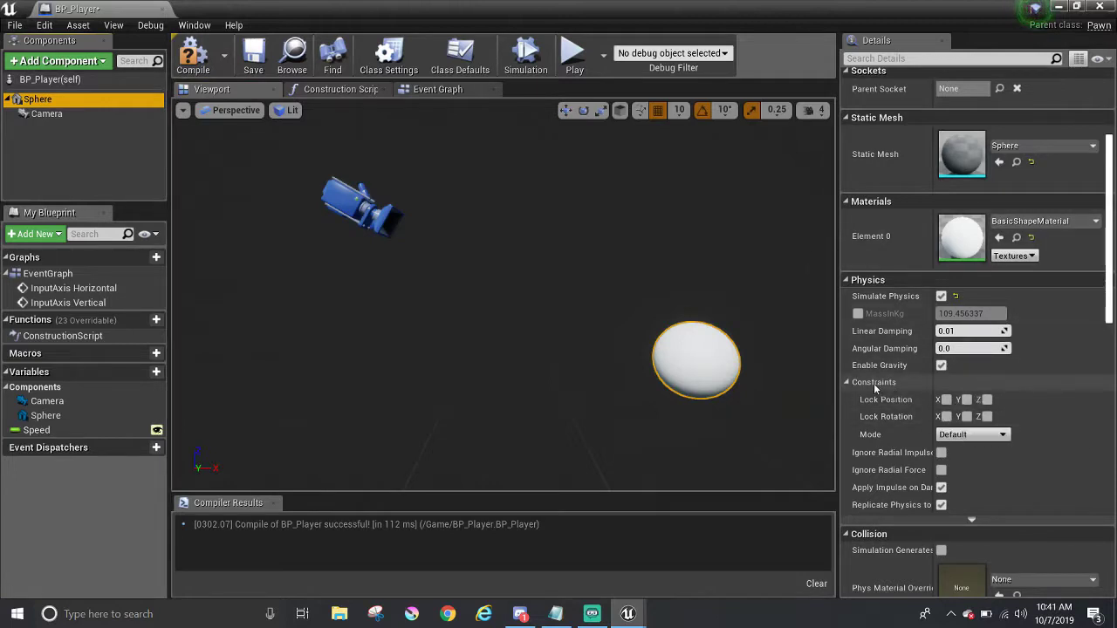
{"action": "left_click", "coordinate": [946, 416]}
{"action": "left_click", "coordinate": [966, 416]}
{"action": "left_click", "coordinate": [987, 417]}
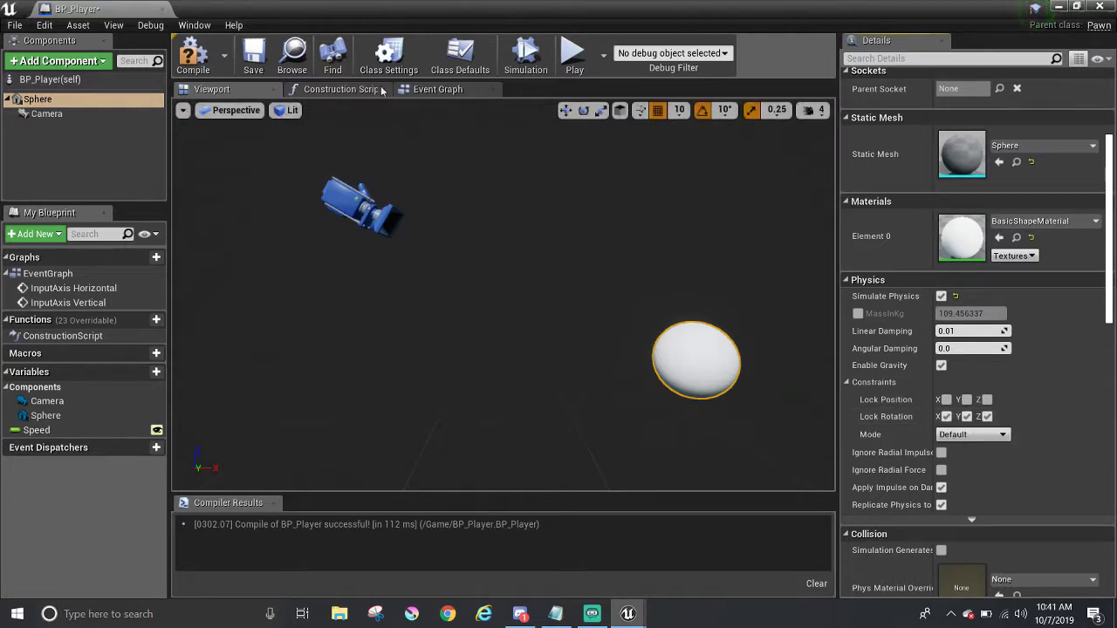
{"action": "left_click", "coordinate": [193, 56]}
{"action": "left_click", "coordinate": [252, 59]}
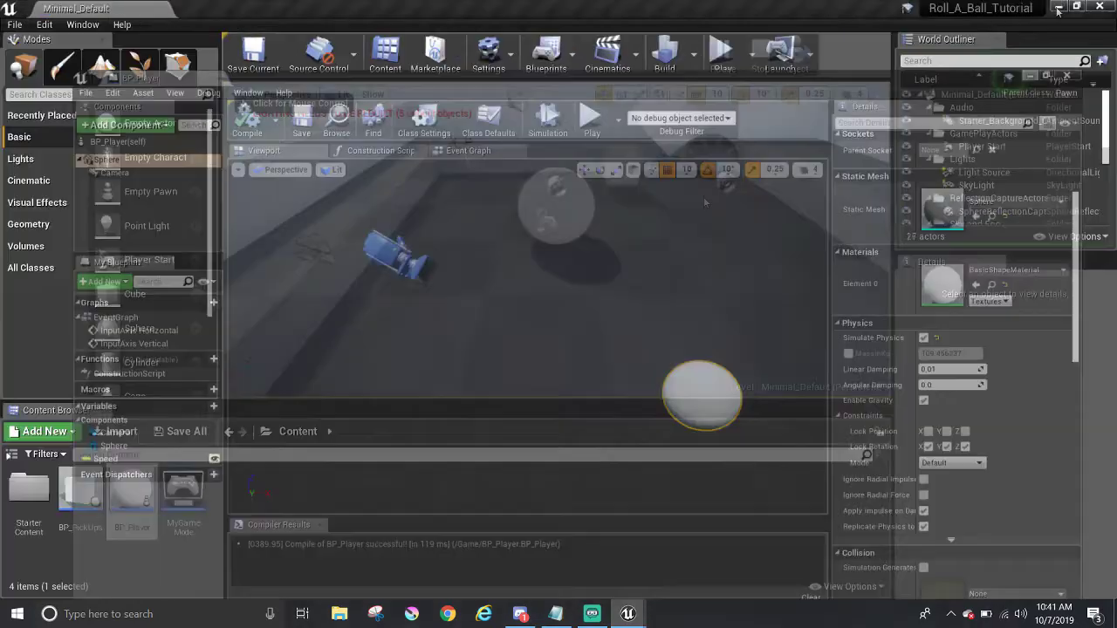
Play the level and roll the ball around in several directions to test the attached camera, and end the play session.
{"action": "left_click", "coordinate": [722, 52]}
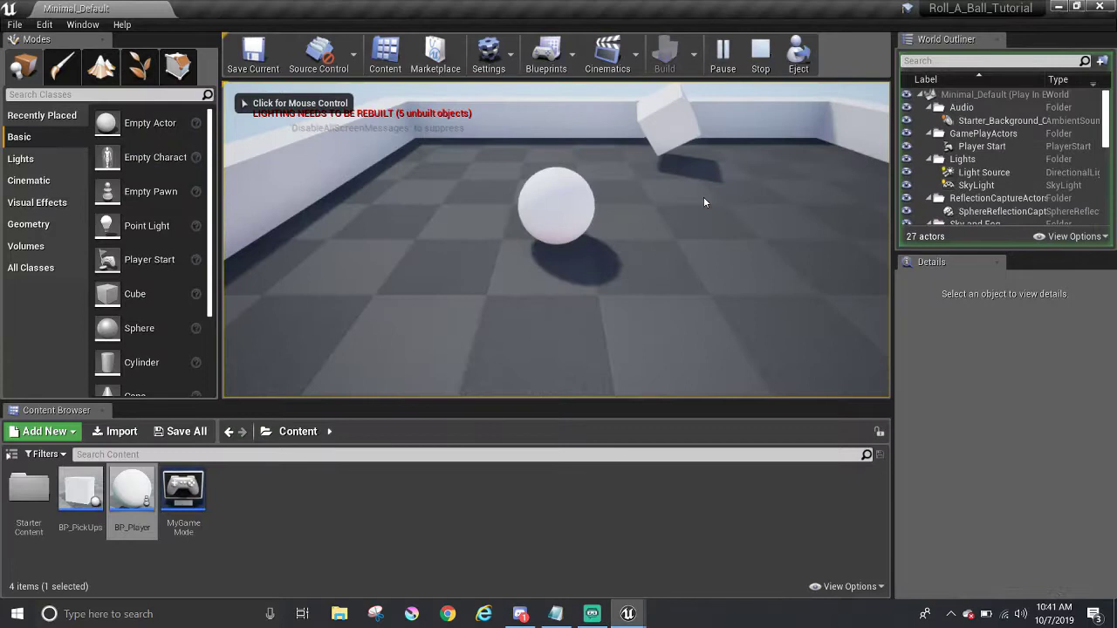
{"action": "key", "text": "d"}
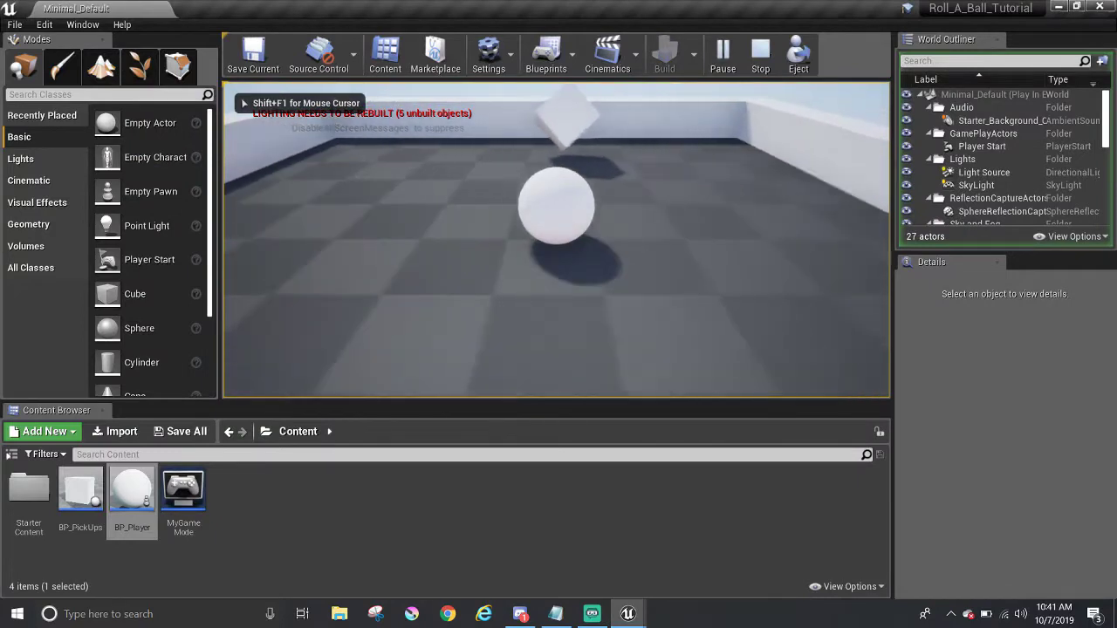
{"action": "key", "text": "w"}
{"action": "key", "text": "a"}
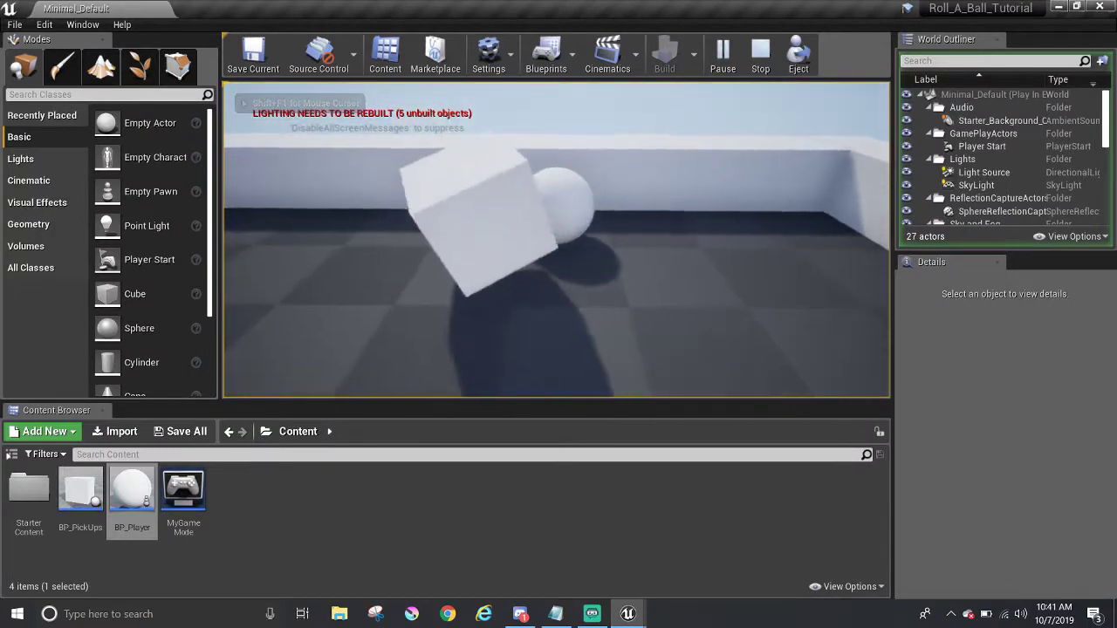
{"action": "key", "text": "s"}
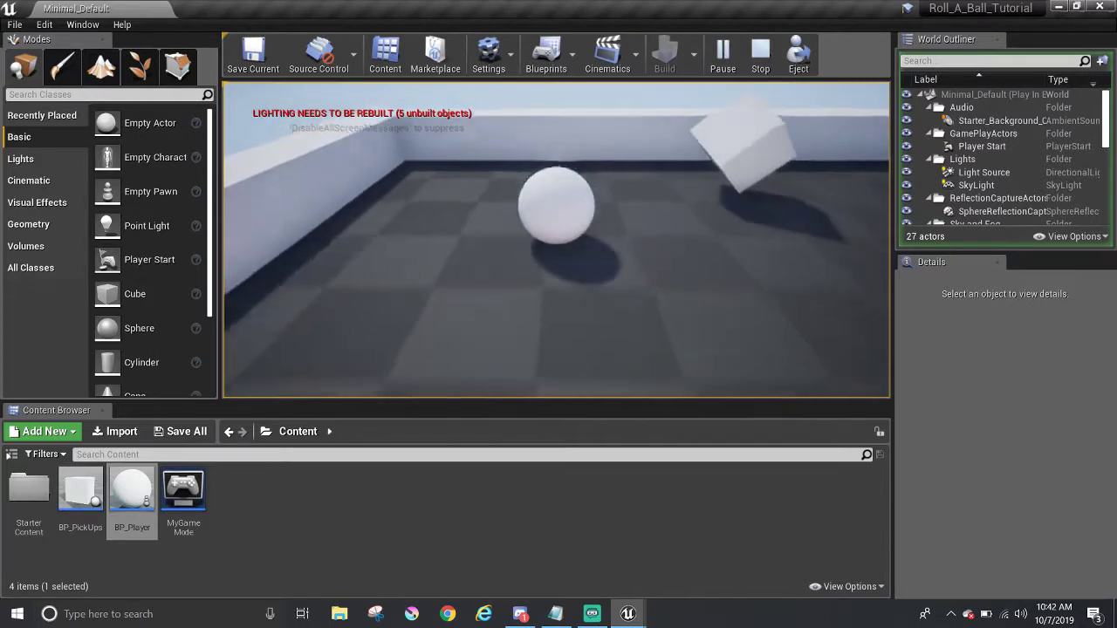
{"action": "key", "text": "d"}
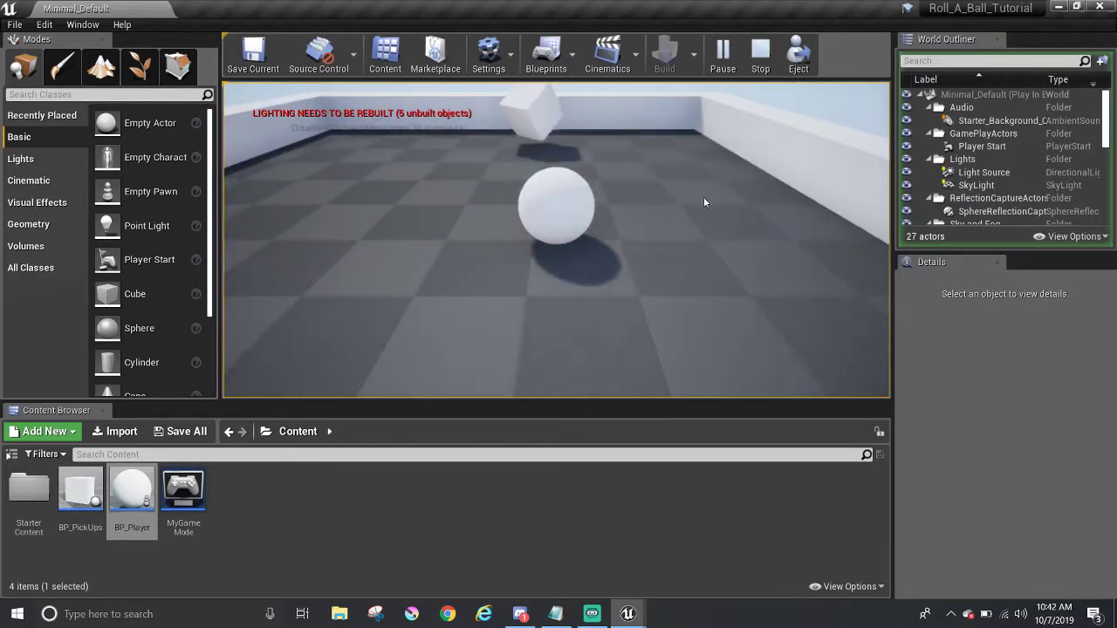
{"action": "key", "text": "Escape"}
Add a Spring Arm component to the BP_Player blueprint.
{"action": "mouse_move", "coordinate": [697, 175]}
{"action": "right_mouse_down"}
{"action": "mouse_move", "coordinate": [593, 188]}
{"action": "mouse_move", "coordinate": [628, 209]}
{"action": "mouse_move", "coordinate": [616, 218]}
{"action": "mouse_move", "coordinate": [695, 175]}
{"action": "right_mouse_up"}
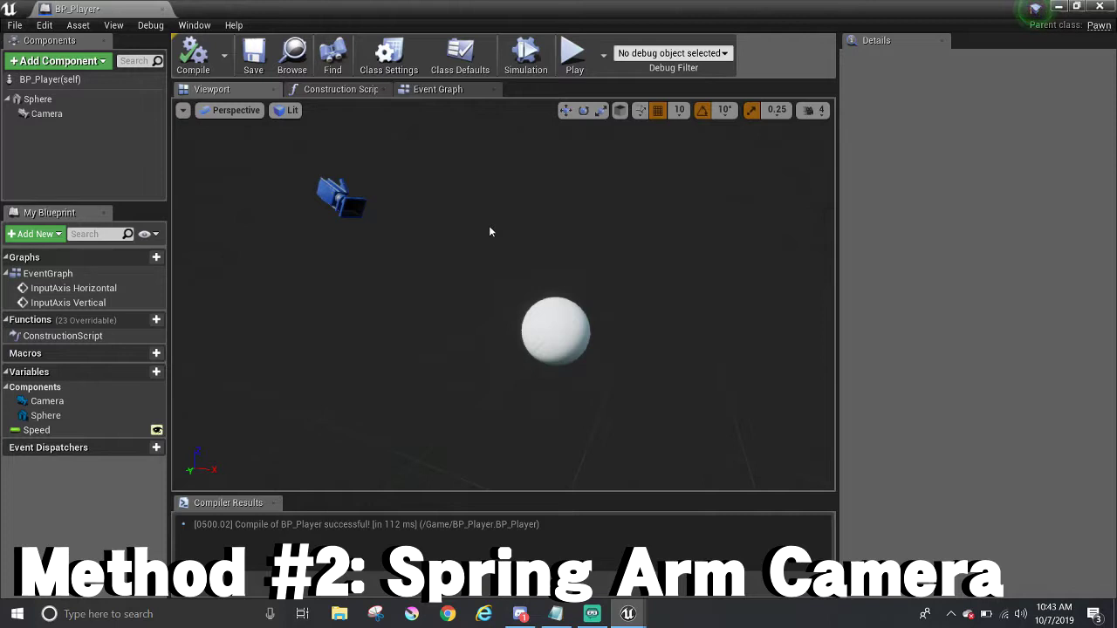
{"action": "left_click", "coordinate": [103, 63]}
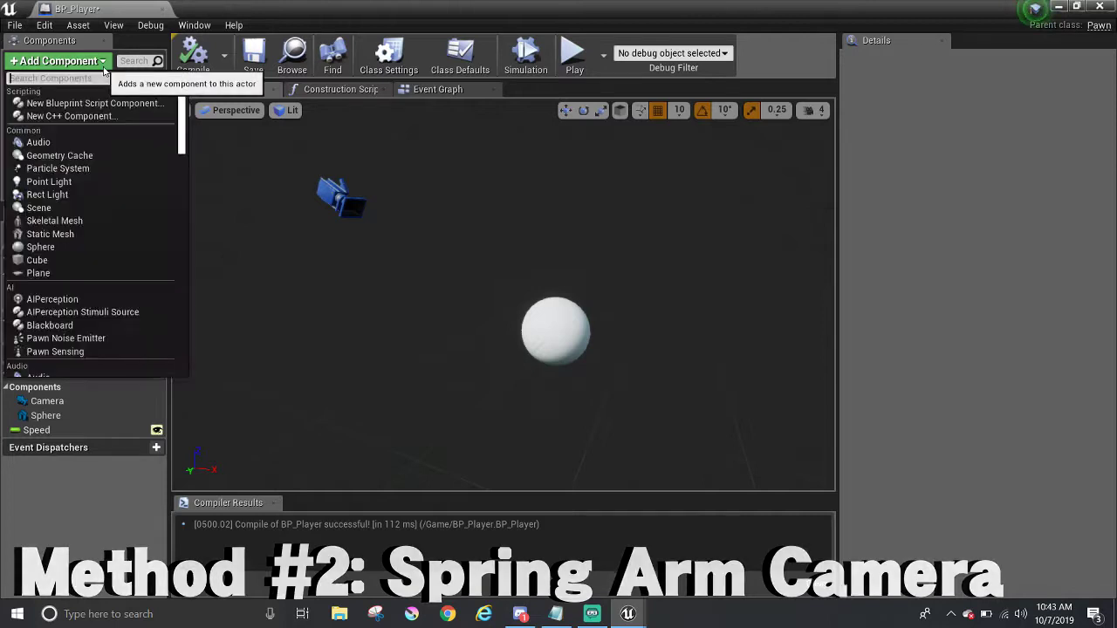
{"action": "type", "text": "Spring"}
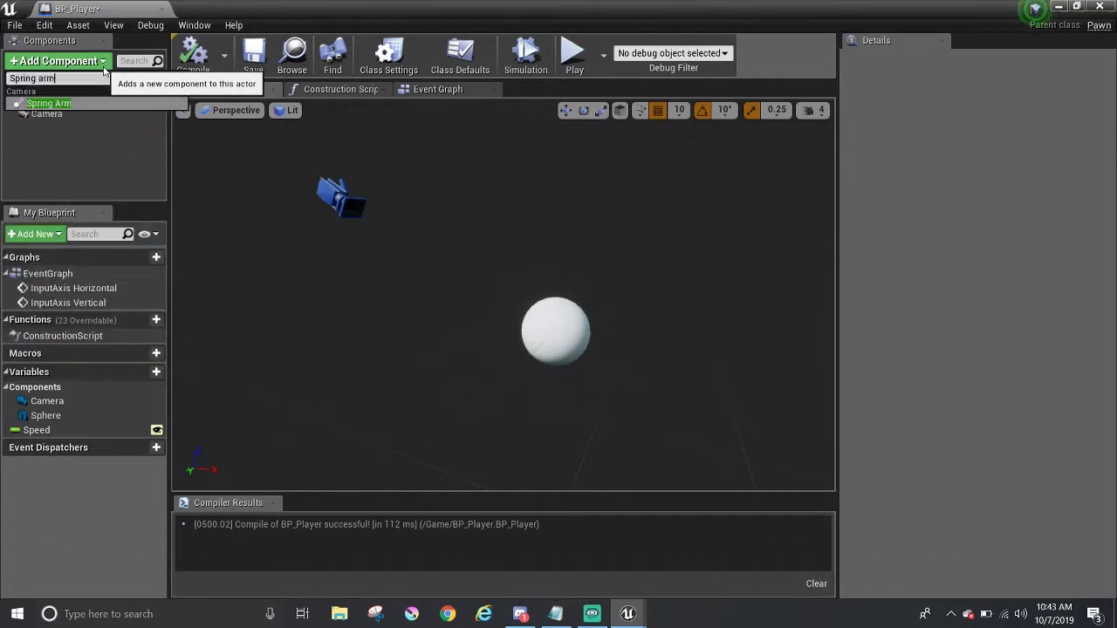
{"action": "type", "text": " arm"}
{"action": "key", "text": "Return"}
Reset the Camera's location and rotation to their defaults and make it a child of the SpringArm.
{"action": "left_click", "coordinate": [46, 113]}
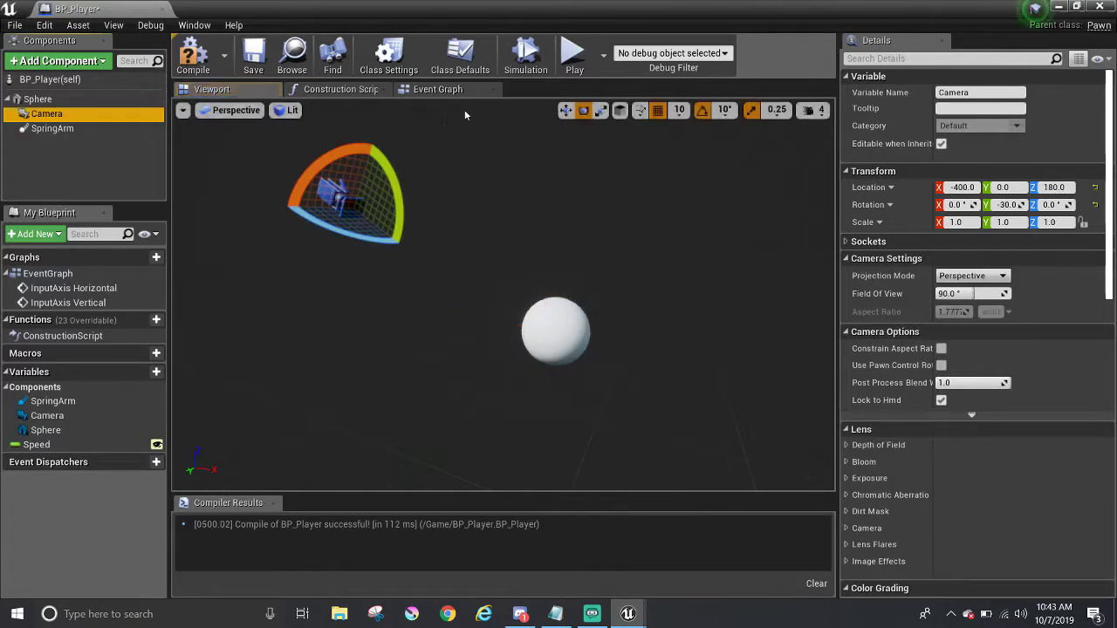
{"action": "left_click", "coordinate": [1094, 187]}
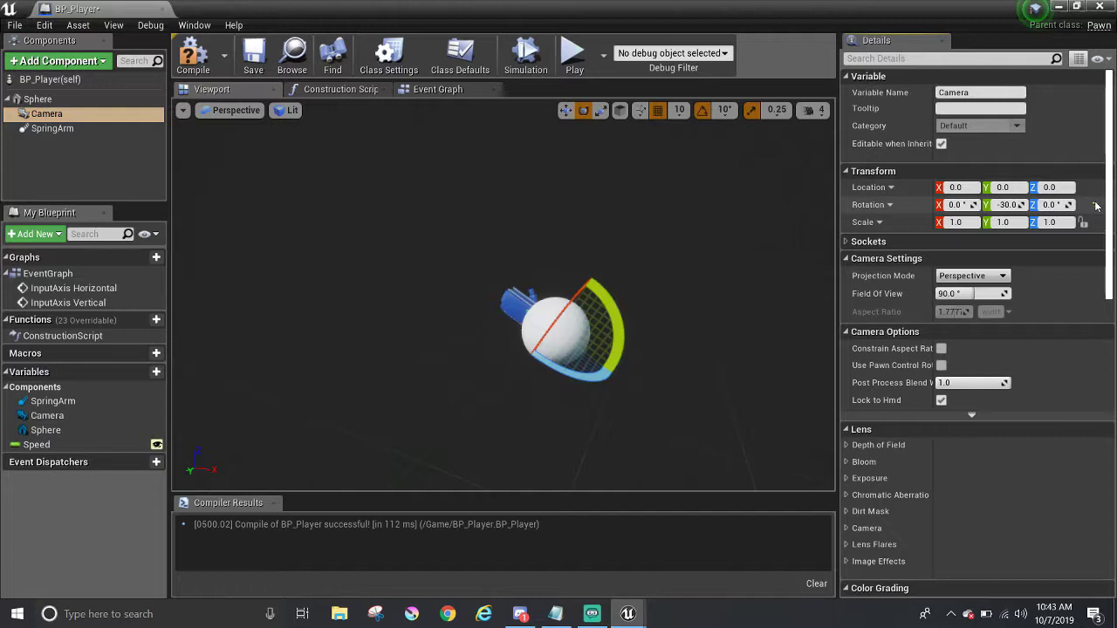
{"action": "left_click", "coordinate": [1096, 205]}
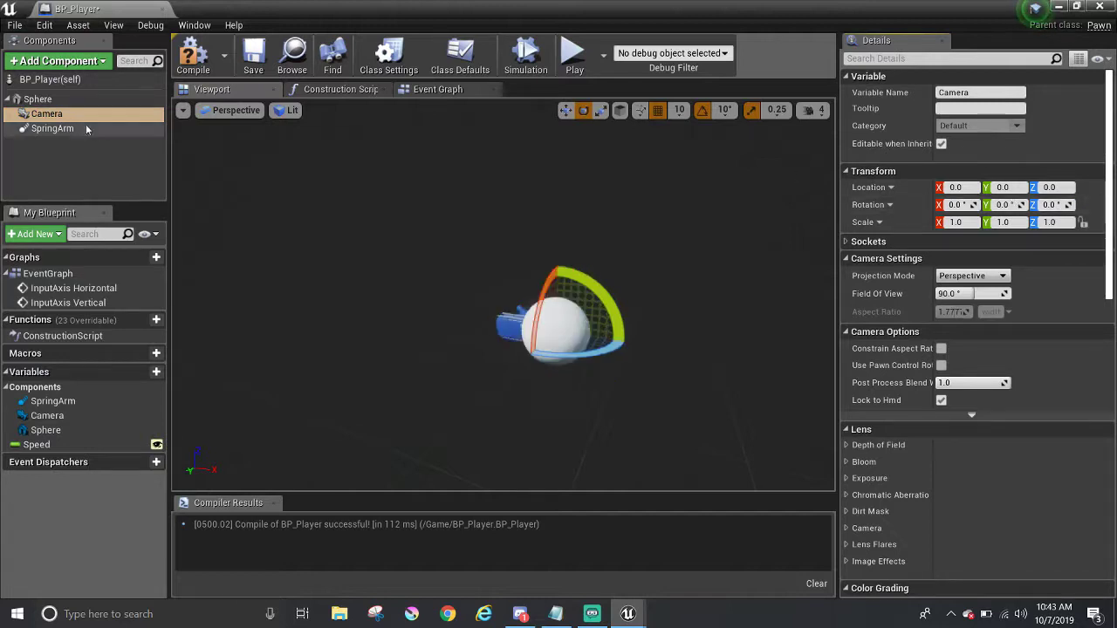
{"action": "left_click_drag", "start_coordinate": [48, 115], "coordinate": [80, 130]}
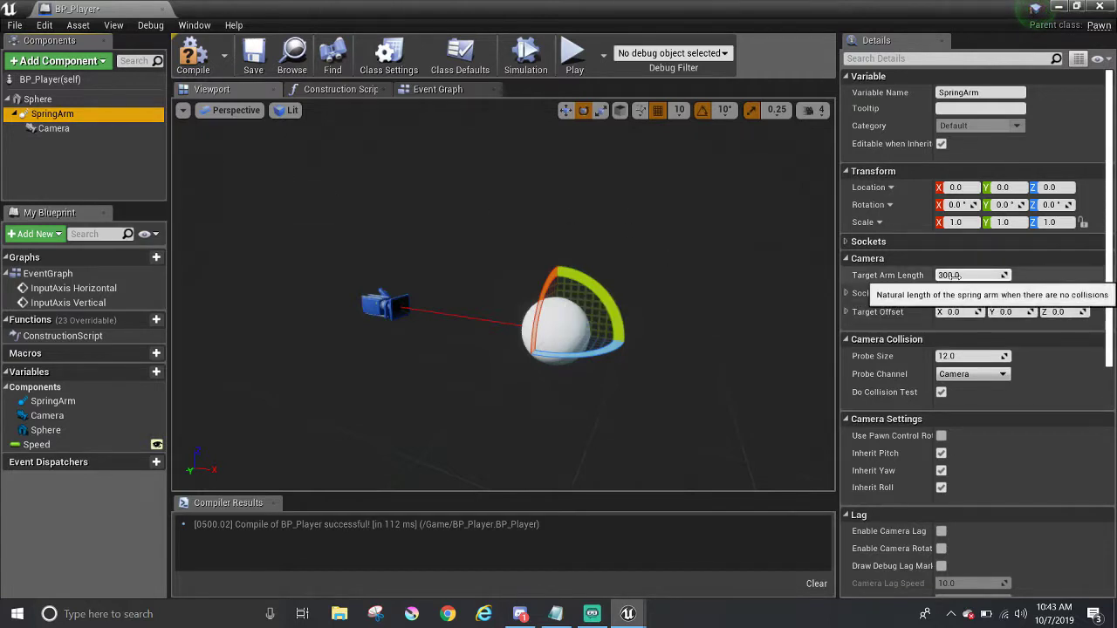
Set the SpringArm's Target Arm Length to 400.
{"action": "mouse_move", "coordinate": [968, 274]}
{"action": "left_mouse_down"}
{"action": "mouse_move", "coordinate": [999, 275]}
{"action": "mouse_move", "coordinate": [947, 275]}
{"action": "mouse_move", "coordinate": [983, 274]}
{"action": "left_mouse_up"}
{"action": "left_click", "coordinate": [983, 275]}
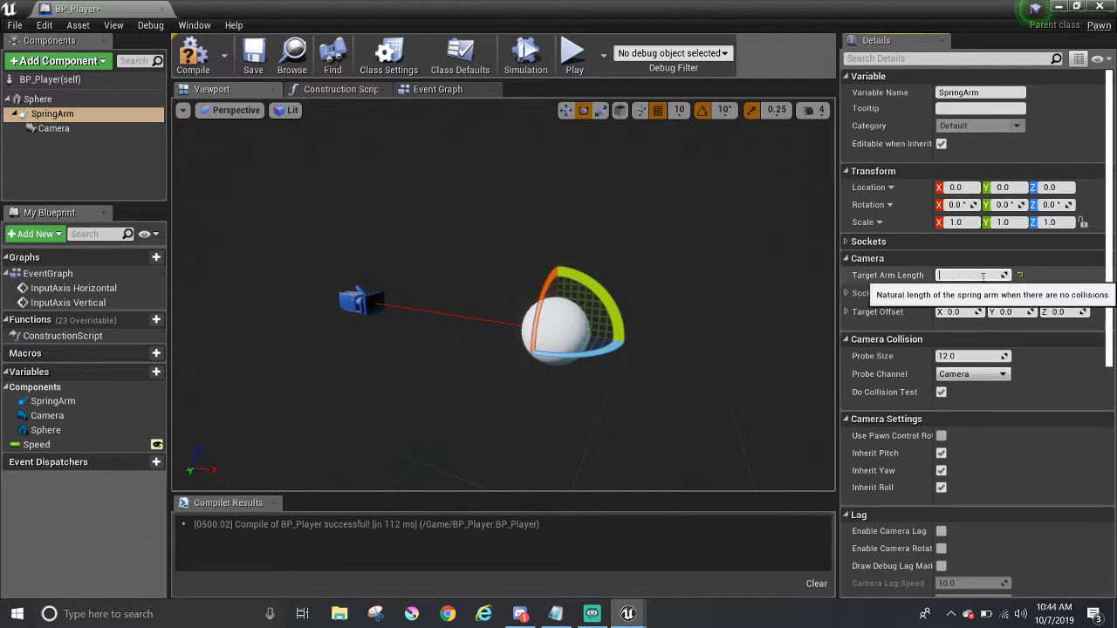
{"action": "type", "text": "400"}
{"action": "key", "text": "Return"}
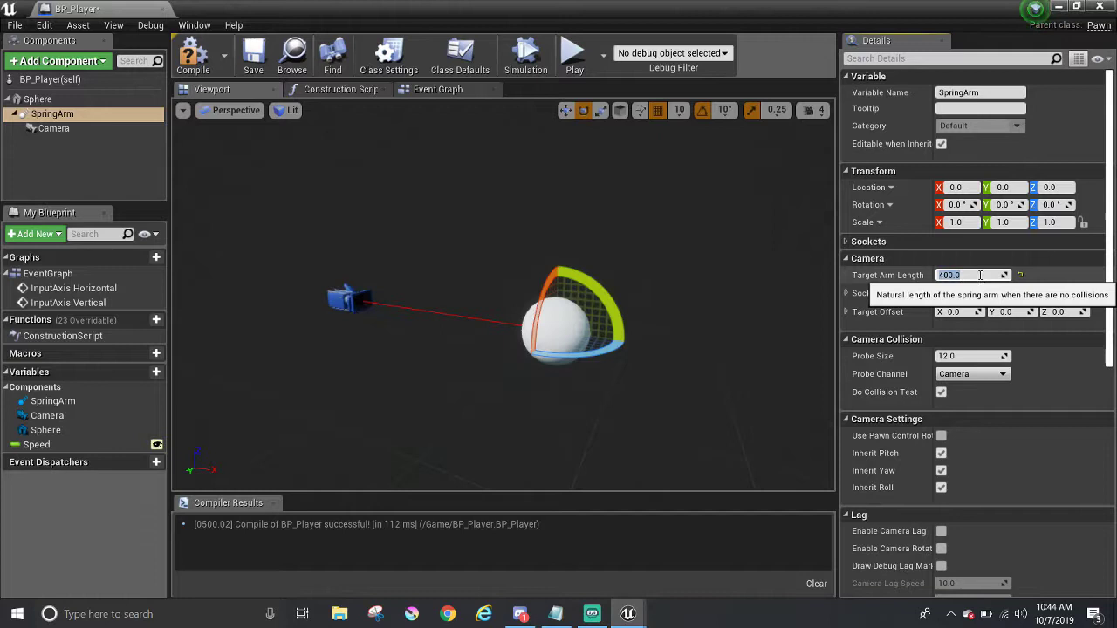
Set the SpringArm's Y rotation to -30°, and compile and save the blueprint.
{"action": "left_click", "coordinate": [1008, 205]}
{"action": "type", "text": "-"}
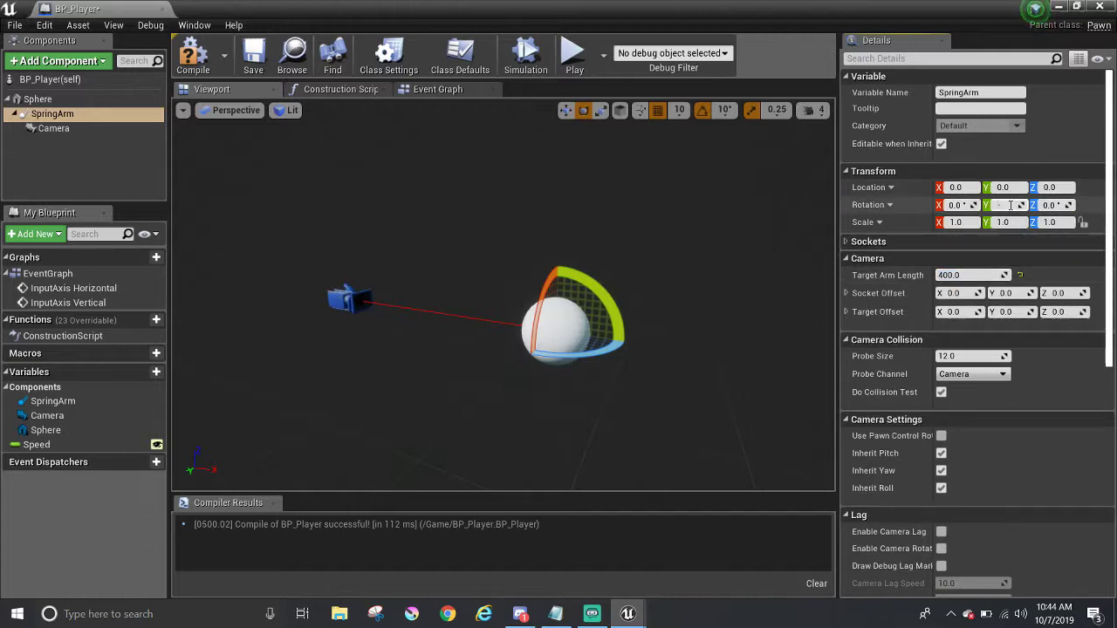
{"action": "type", "text": "40"}
{"action": "key", "text": "Return"}
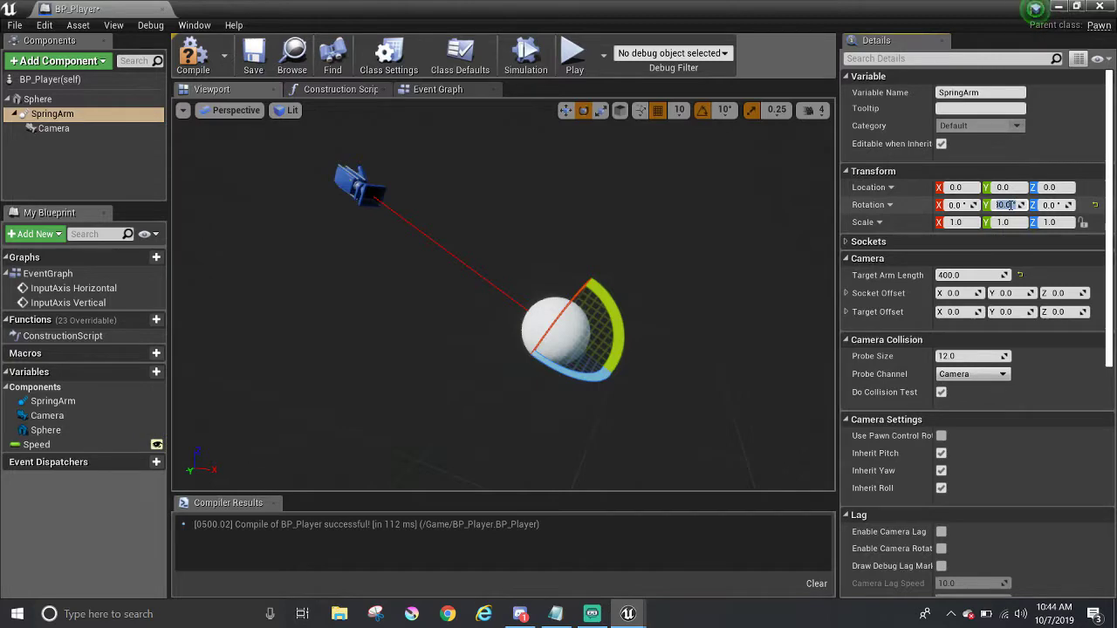
{"action": "left_click", "coordinate": [193, 57]}
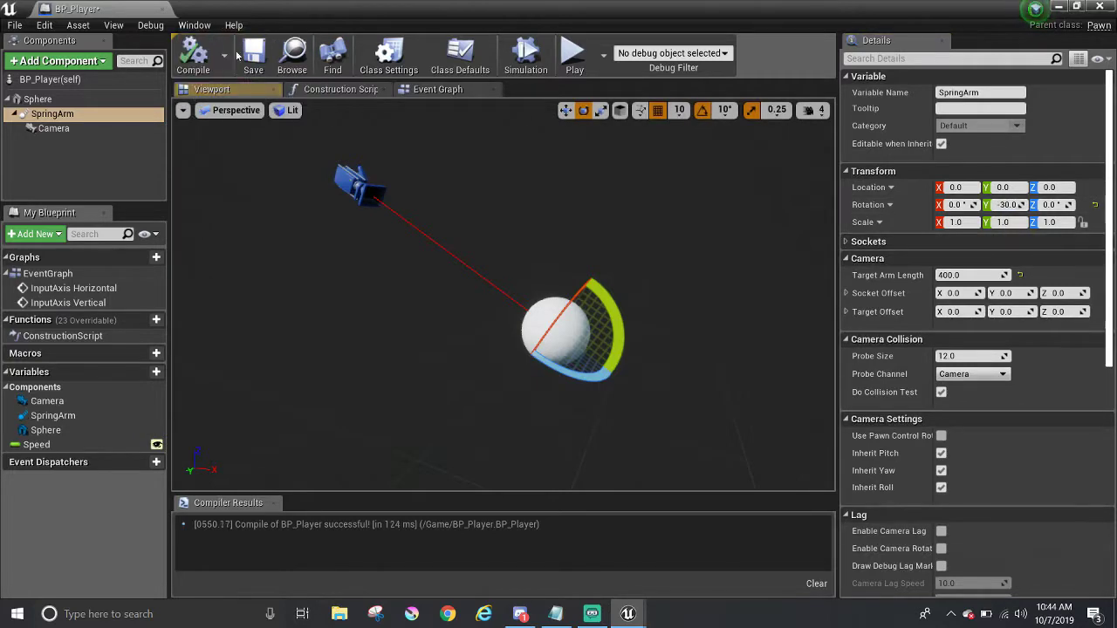
{"action": "left_click", "coordinate": [262, 56]}
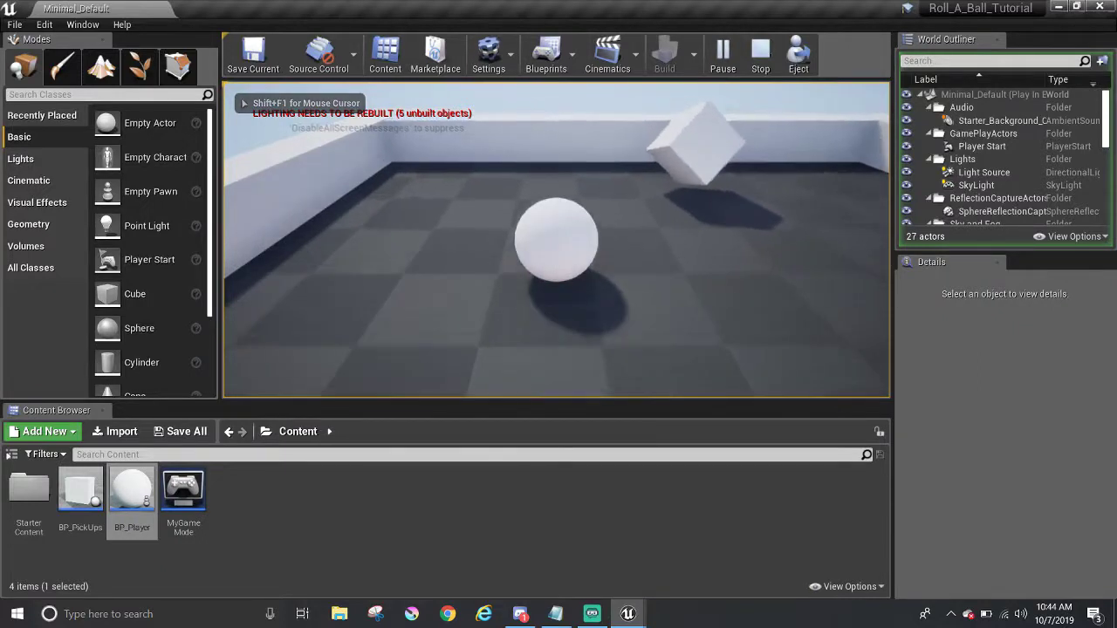
Roll the ball around the playing level and up against the wall to test the spring arm camera.
{"action": "key", "text": "w"}
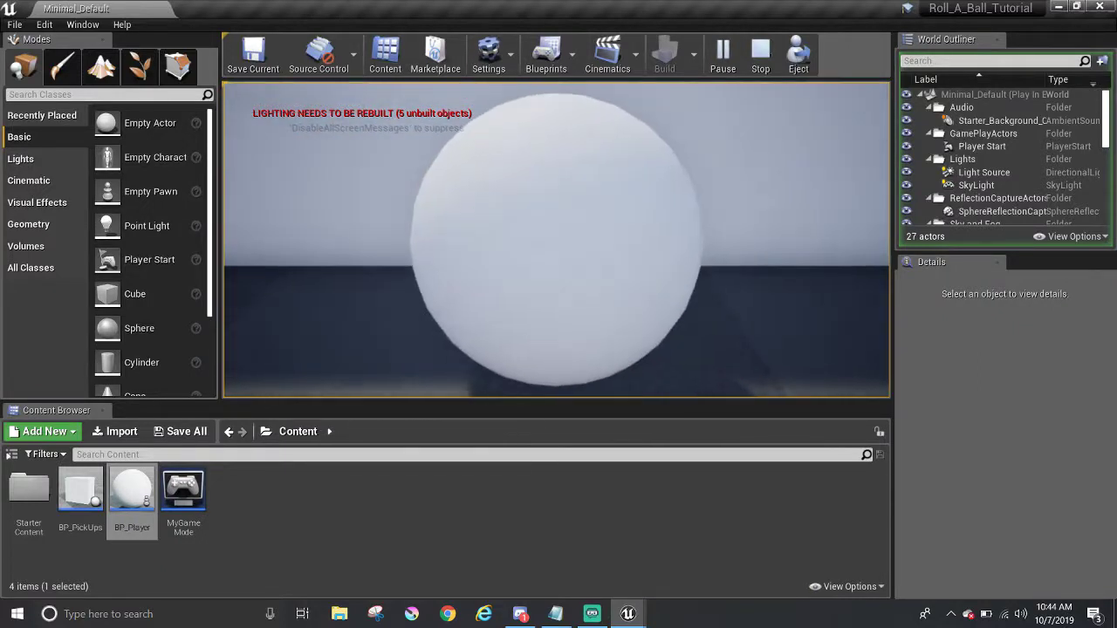
{"action": "key", "text": "d"}
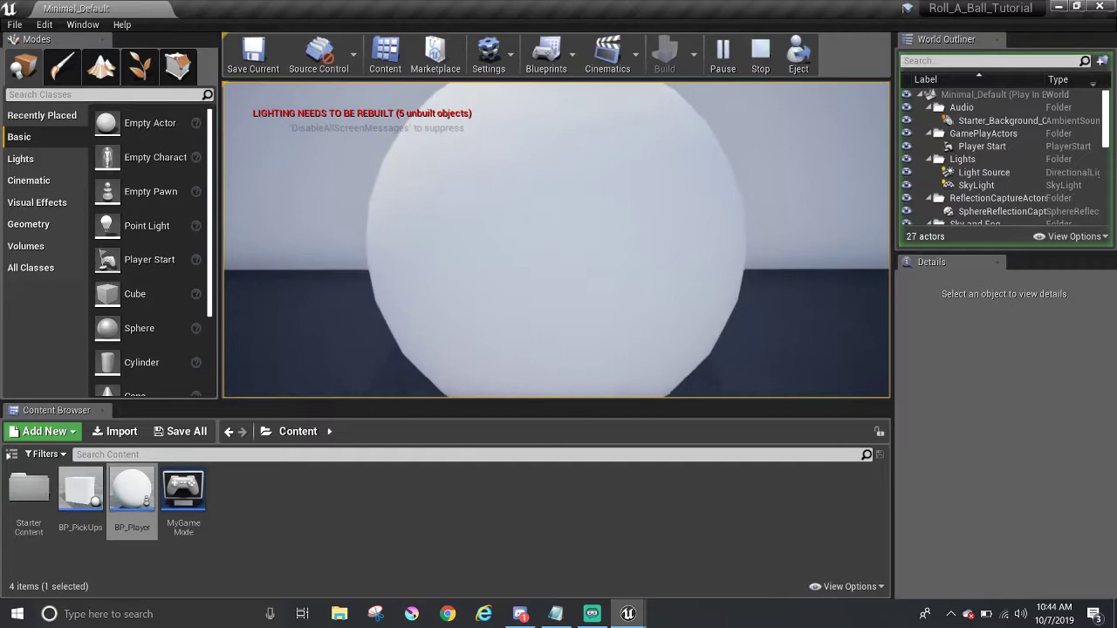
{"action": "key", "text": "s"}
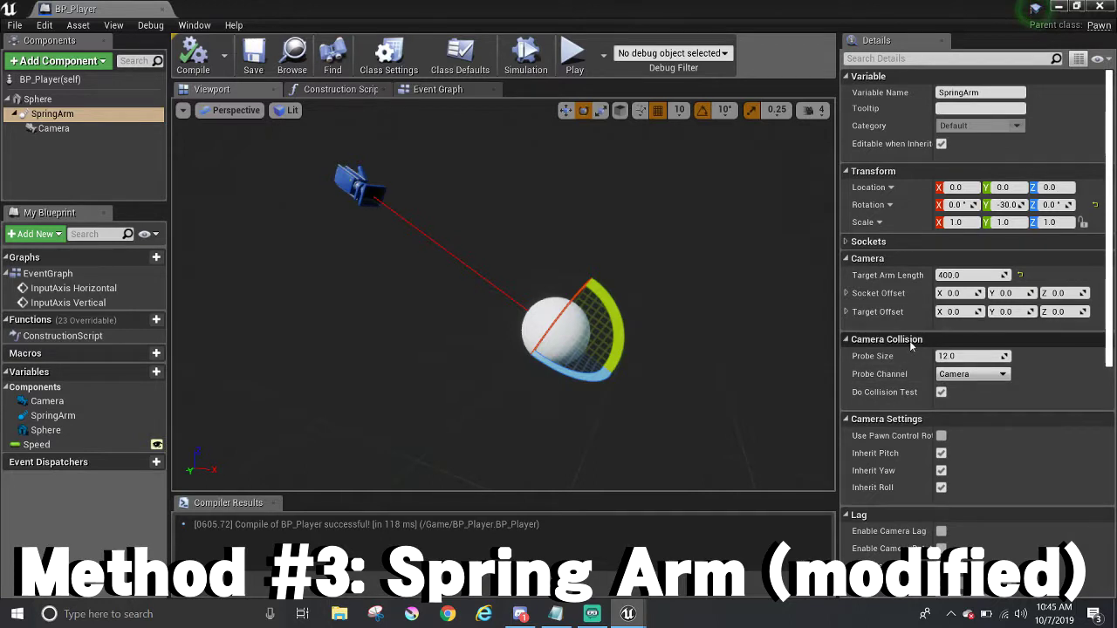
Disable Do Collision Test and turn on Enable Camera Lag for the SpringArm.
{"action": "left_click", "coordinate": [942, 392]}
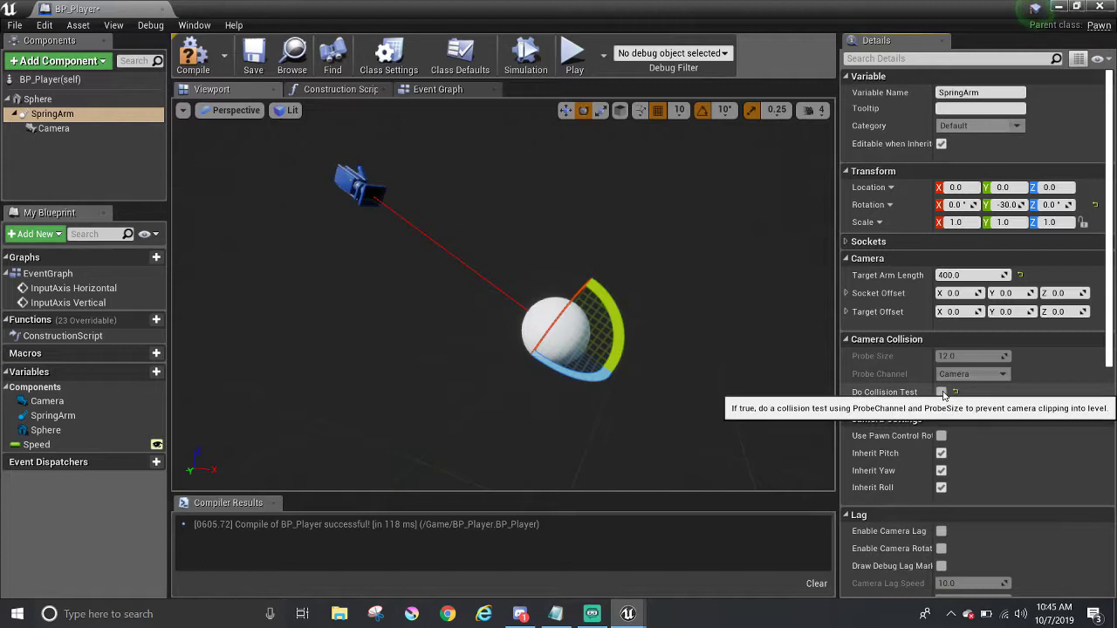
{"action": "scroll", "coordinate": [950, 469], "scroll_direction": "down", "scroll_amount": 1}
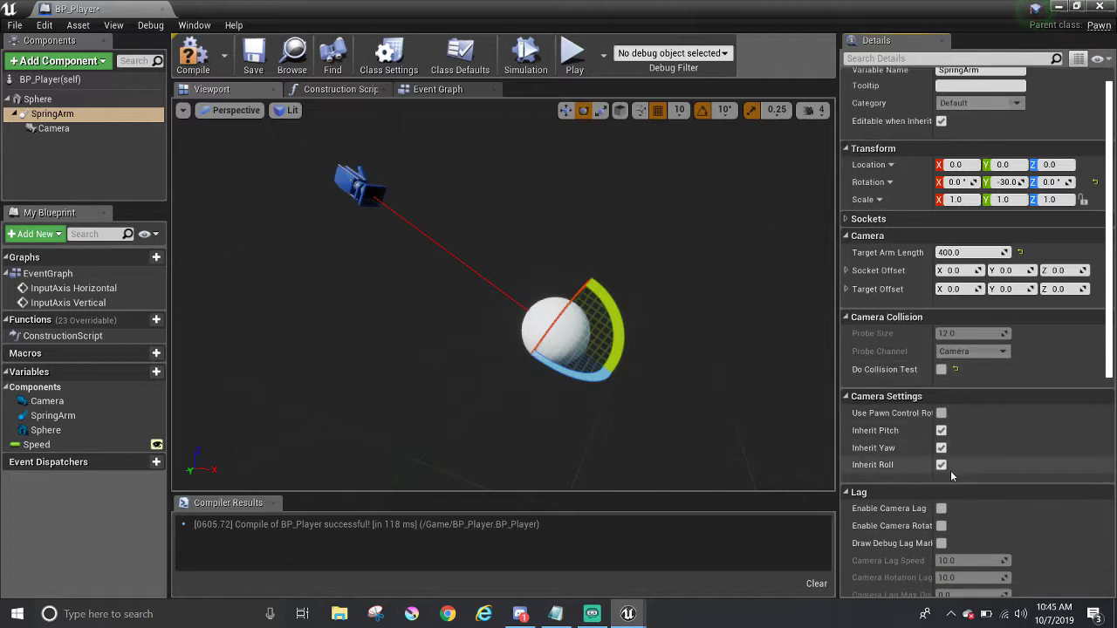
{"action": "scroll", "coordinate": [950, 472], "scroll_direction": "down", "scroll_amount": 1}
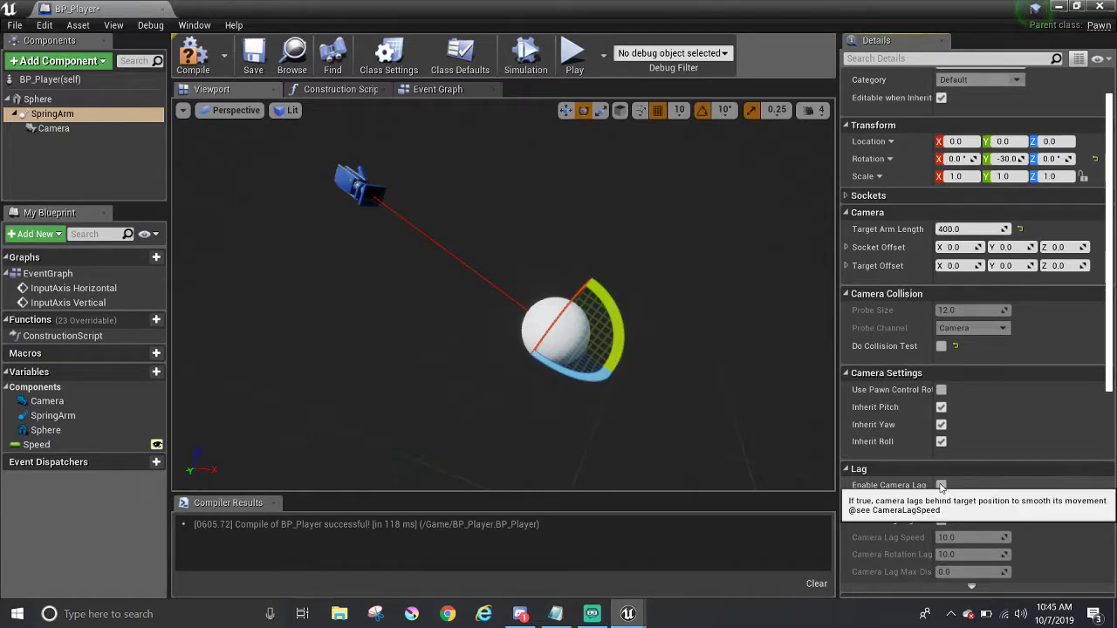
{"action": "left_click", "coordinate": [940, 486]}
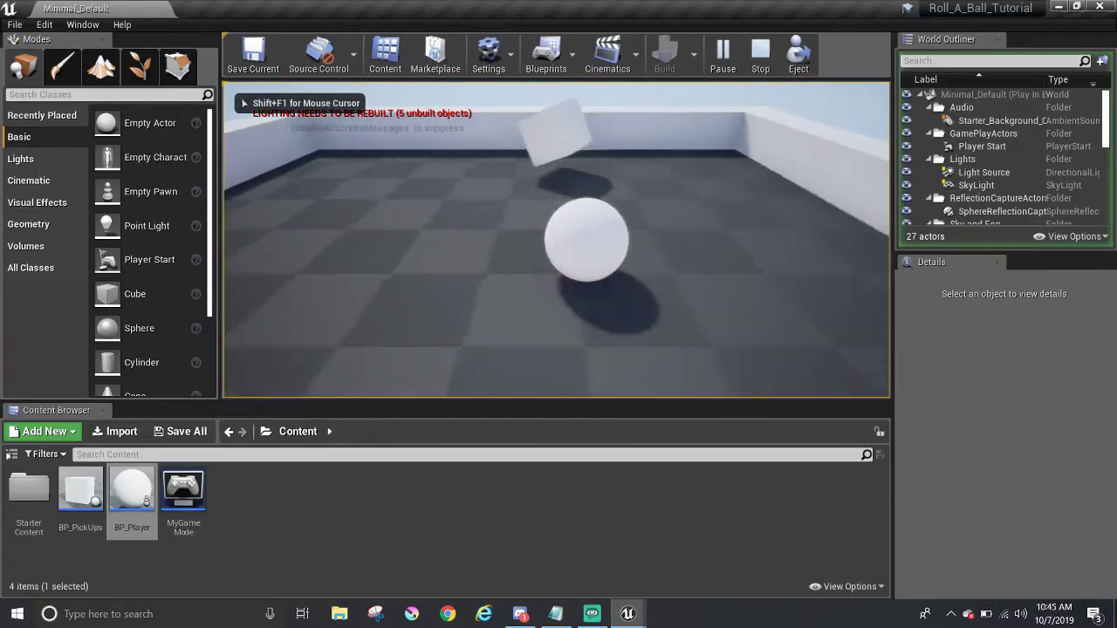
Roll the ball around the level in several directions to test the camera lag, and end the play session.
{"action": "key", "text": "w"}
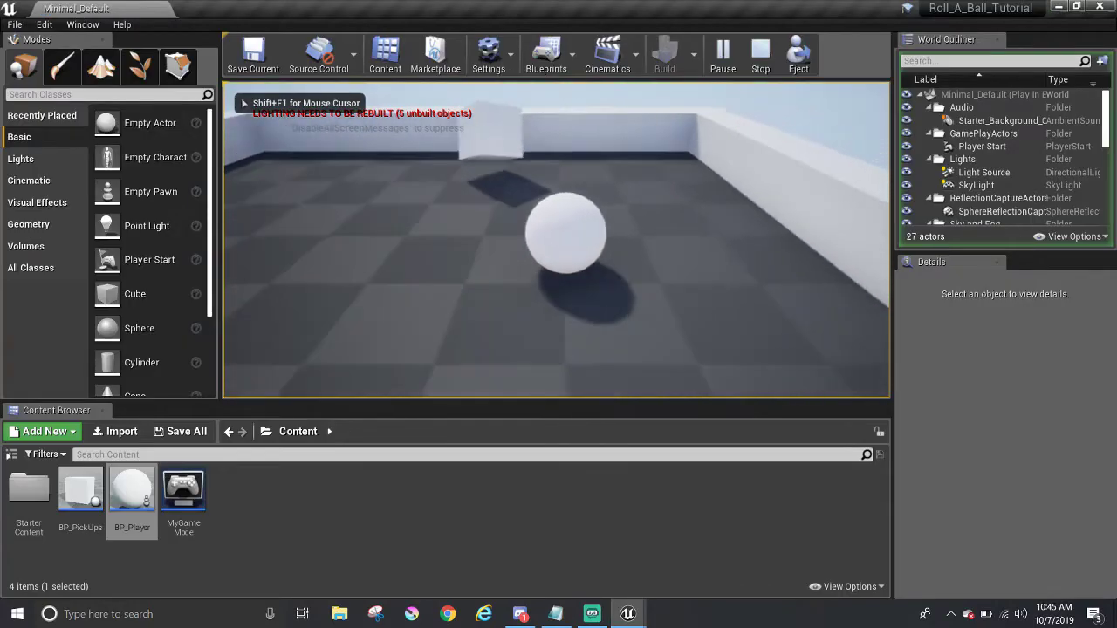
{"action": "key", "text": "a"}
{"action": "key", "text": "a"}
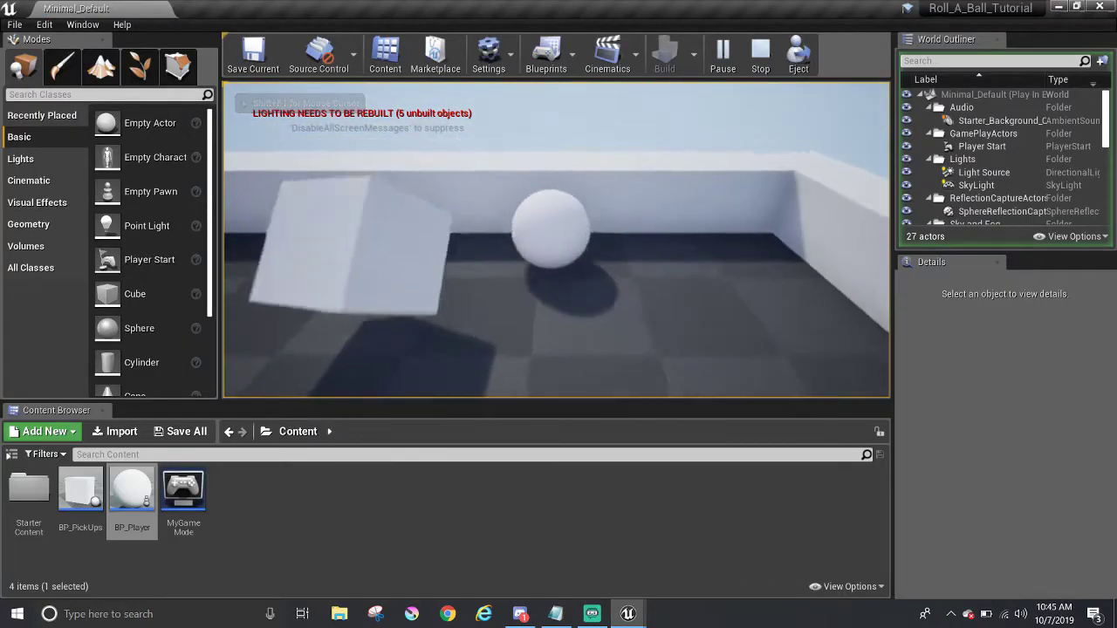
{"action": "key", "text": "s"}
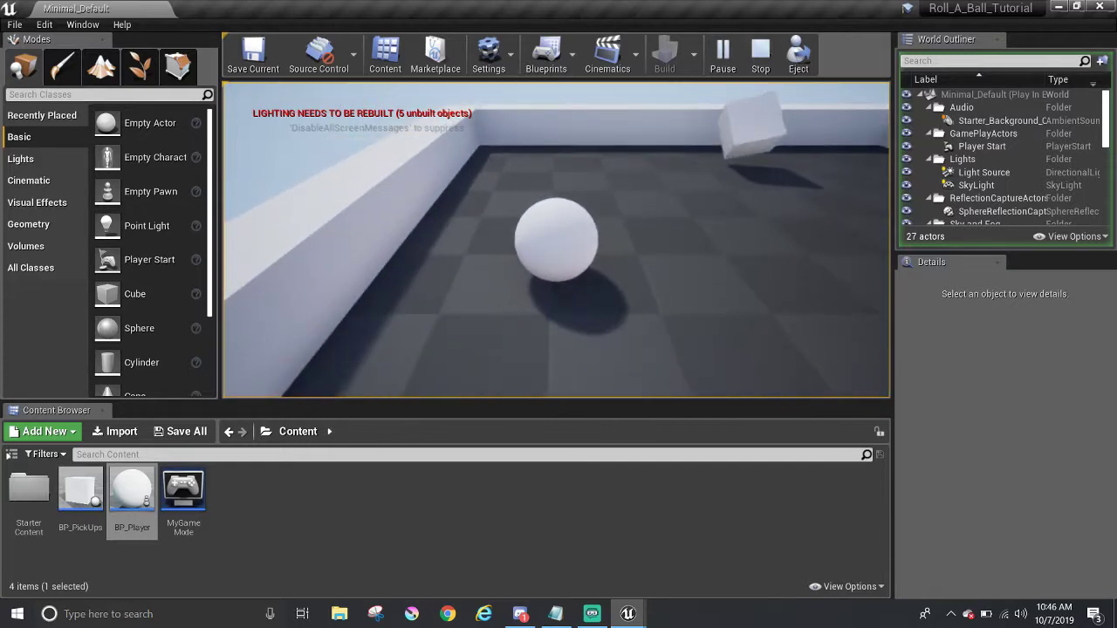
{"action": "key", "text": "Escape"}
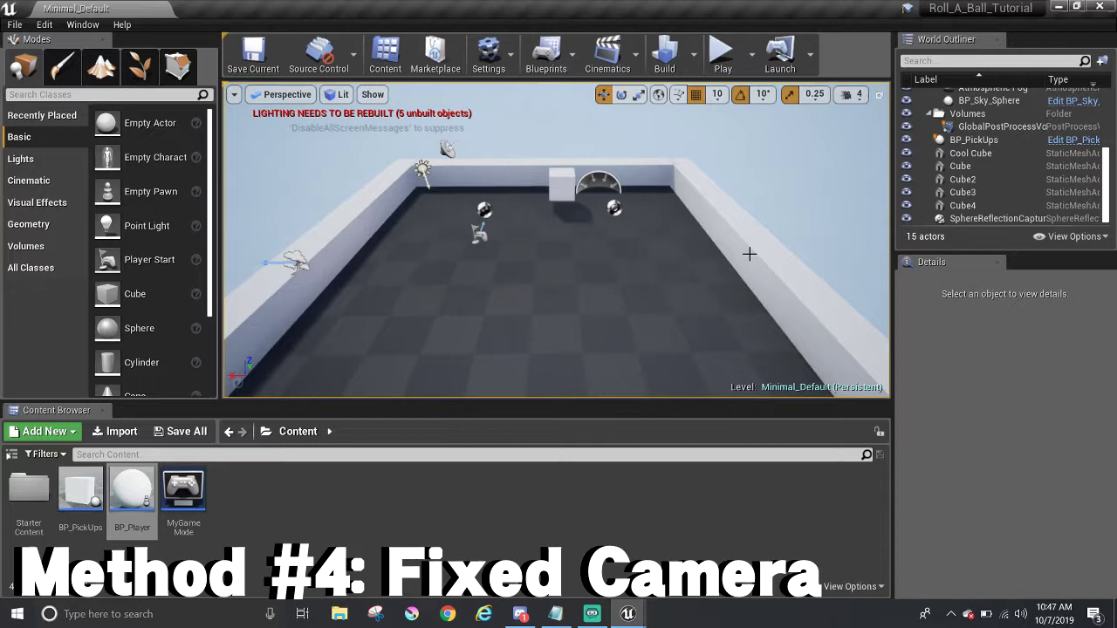
Find the Camera actor and place one on the floor near the middle of the arena.
{"action": "left_click", "coordinate": [58, 94]}
{"action": "type", "text": "Camera"}
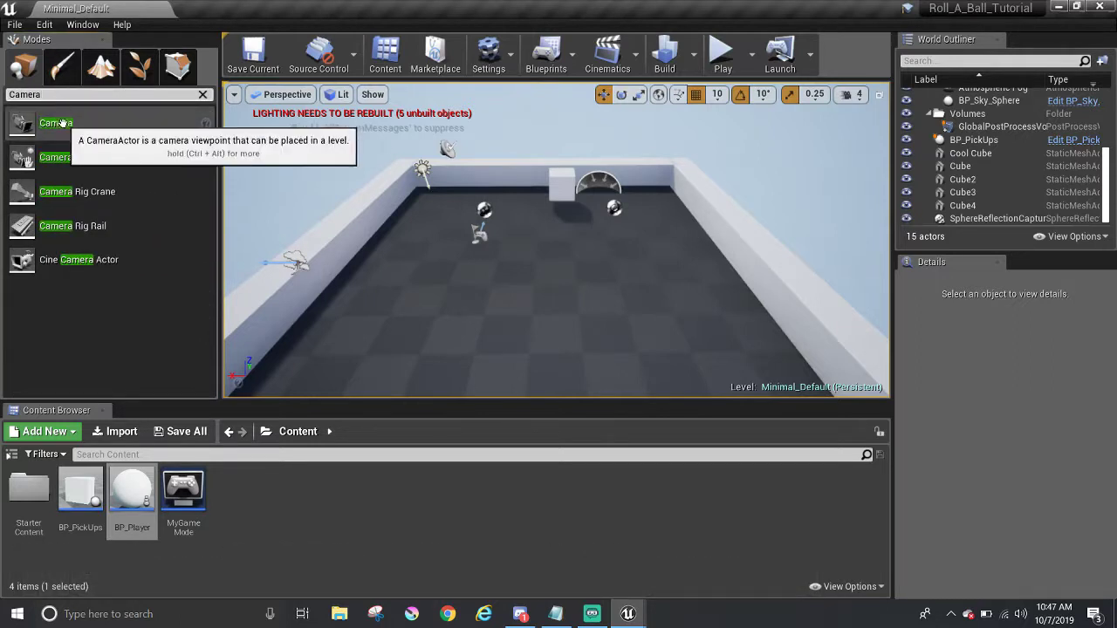
{"action": "left_click_drag", "start_coordinate": [55, 123], "coordinate": [514, 260]}
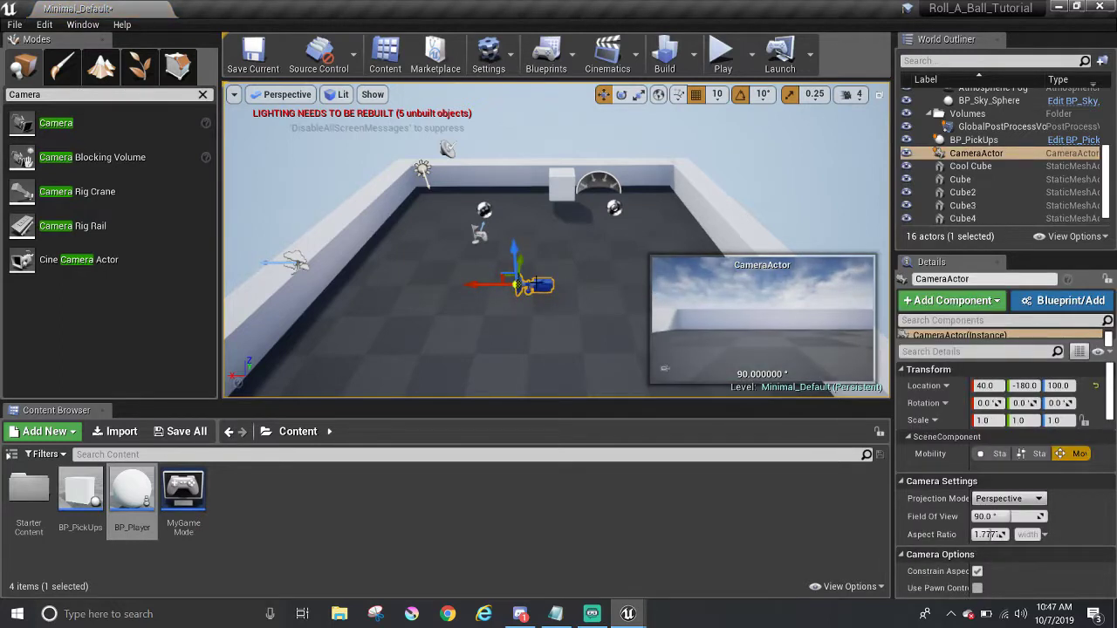
Pilot the CameraActor back and up to about X -146, Y -1125, Z 898, looking down at the arena.
{"action": "right_click", "coordinate": [539, 288]}
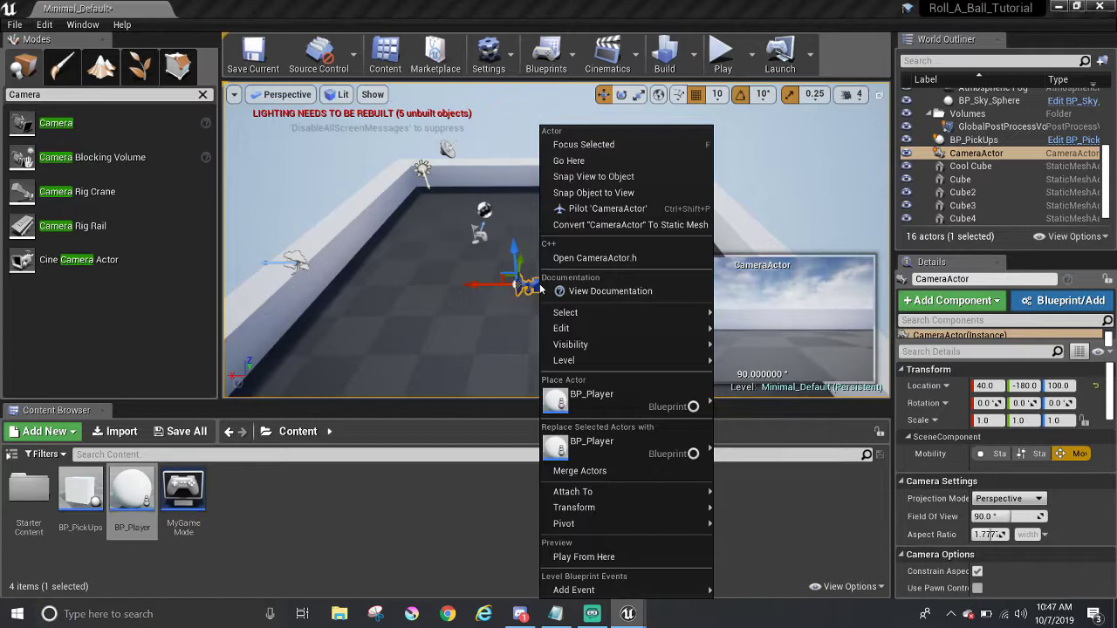
{"action": "left_click", "coordinate": [607, 208]}
{"action": "right_click_drag", "start_coordinate": [596, 272], "coordinate": [763, 331]}
{"action": "key", "text": "s"}
{"action": "key", "text": "e"}
{"action": "key", "text": "a"}
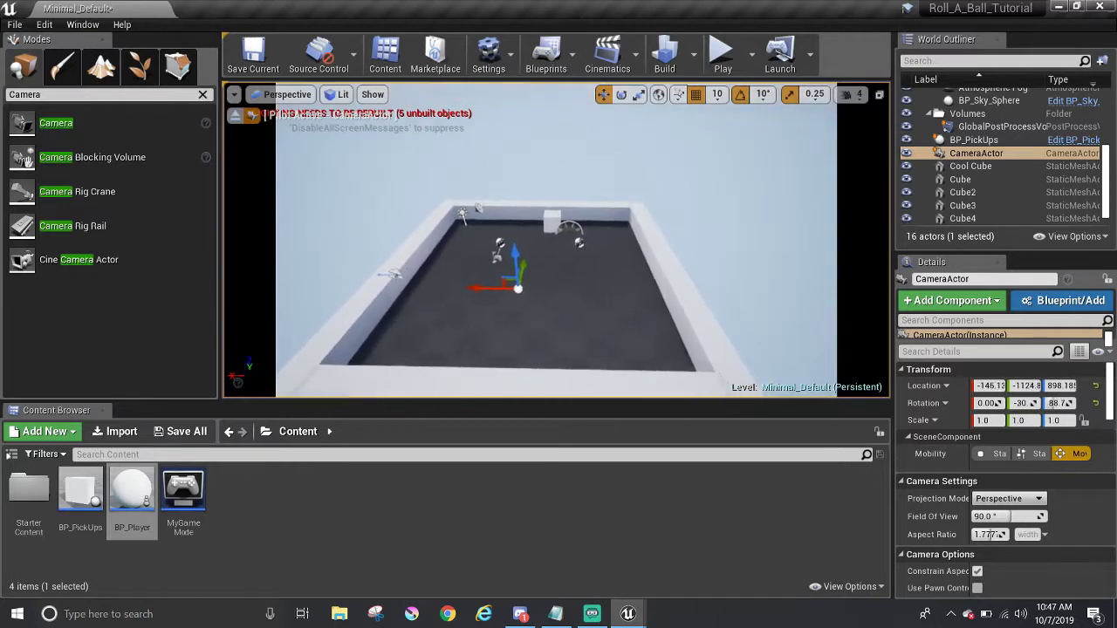
Refine the piloted CameraActor to about X -34, Y -1004, Z 775, centred on the arena with about 90° yaw, and stop piloting.
{"action": "key", "text": "w"}
{"action": "mouse_move", "coordinate": [555, 240]}
{"action": "right_mouse_down"}
{"action": "mouse_move", "coordinate": [571, 245]}
{"action": "mouse_move", "coordinate": [551, 244]}
{"action": "mouse_move", "coordinate": [557, 267]}
{"action": "mouse_move", "coordinate": [555, 253]}
{"action": "right_mouse_up"}
{"action": "key", "text": "a"}
{"action": "key", "text": "s"}
{"action": "key", "text": "Right"}
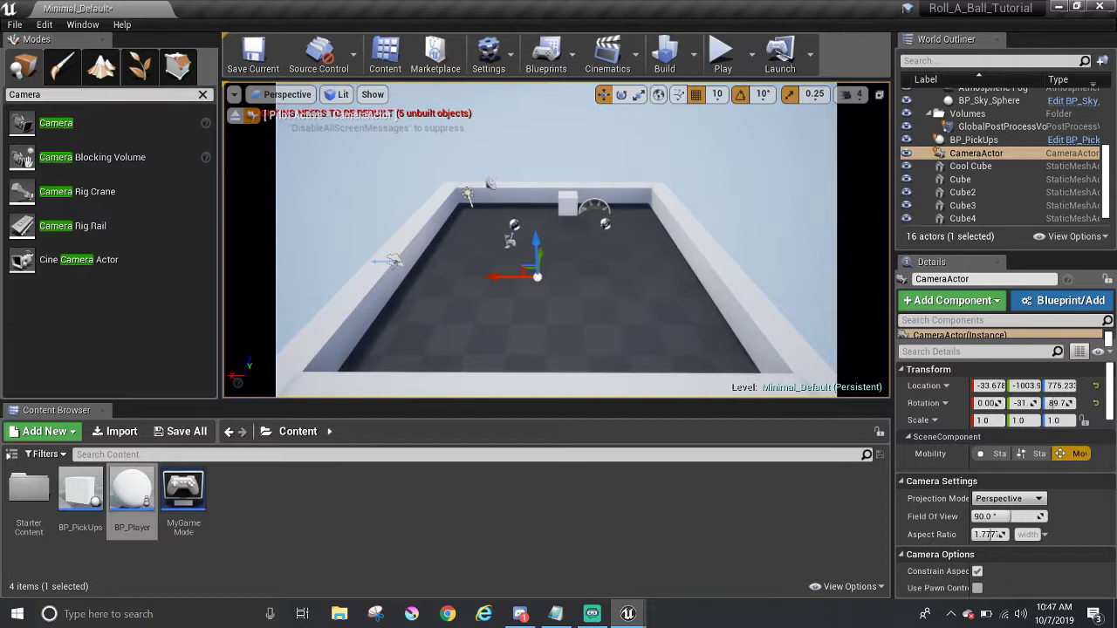
{"action": "key", "text": "Right"}
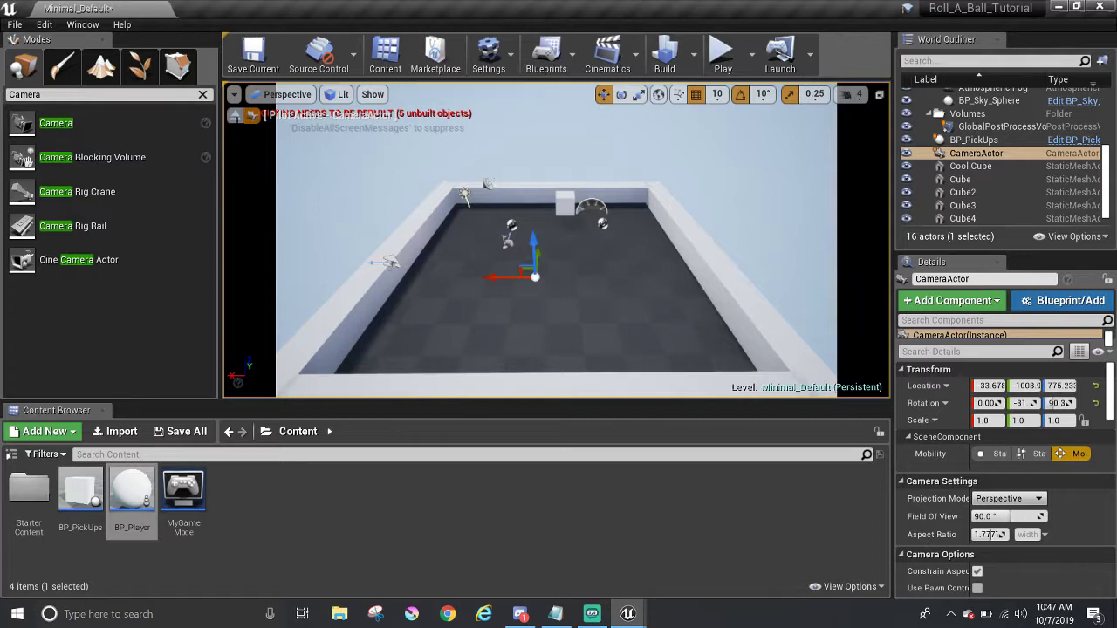
{"action": "left_click", "coordinate": [238, 123]}
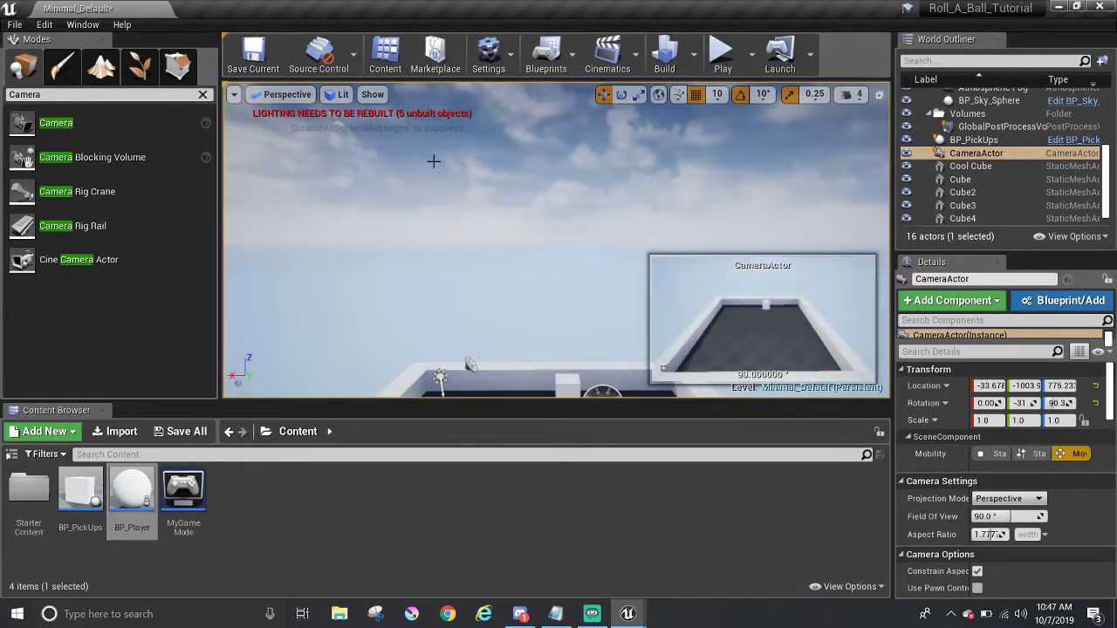
Open the level blueprint and add an Event BeginPlay node in the upper-left area of its event graph.
{"action": "right_click_drag", "start_coordinate": [673, 201], "coordinate": [671, 289]}
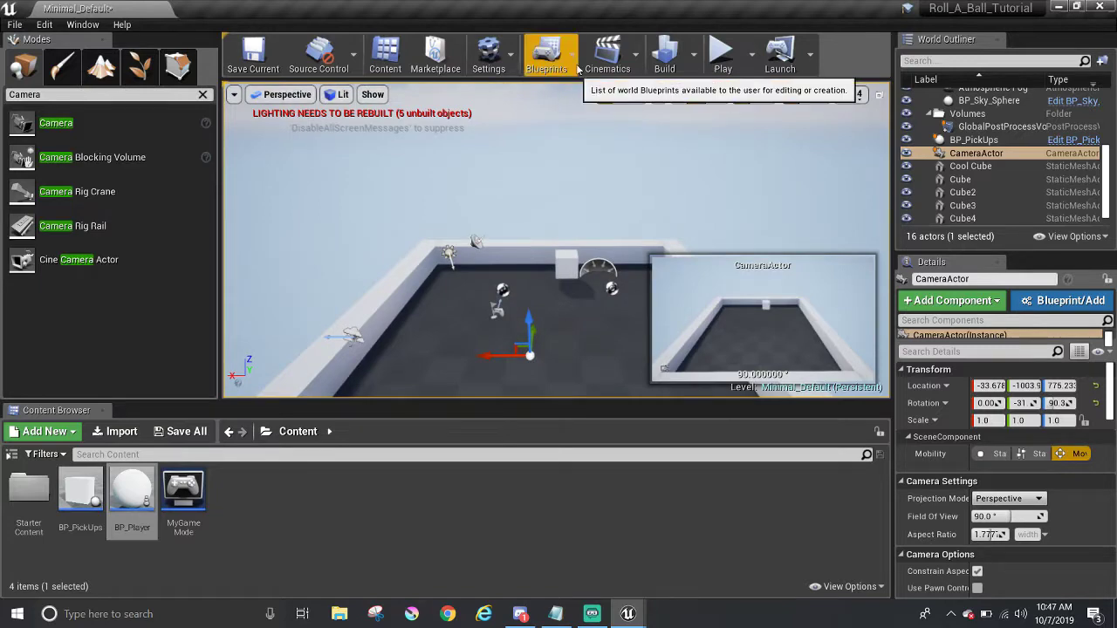
{"action": "left_click", "coordinate": [577, 67]}
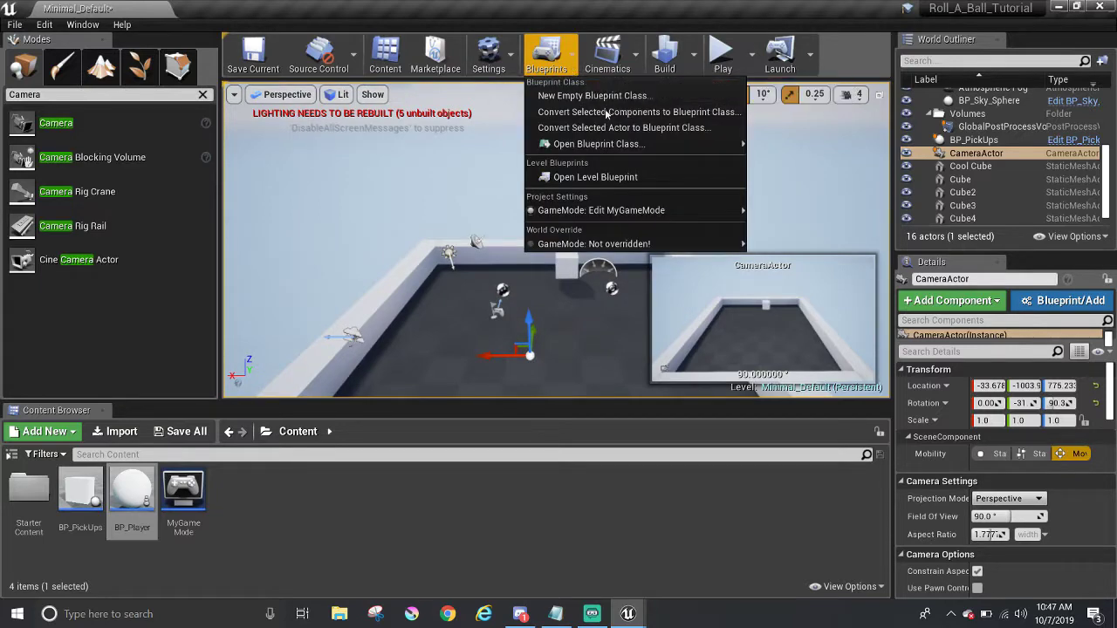
{"action": "left_click", "coordinate": [600, 177]}
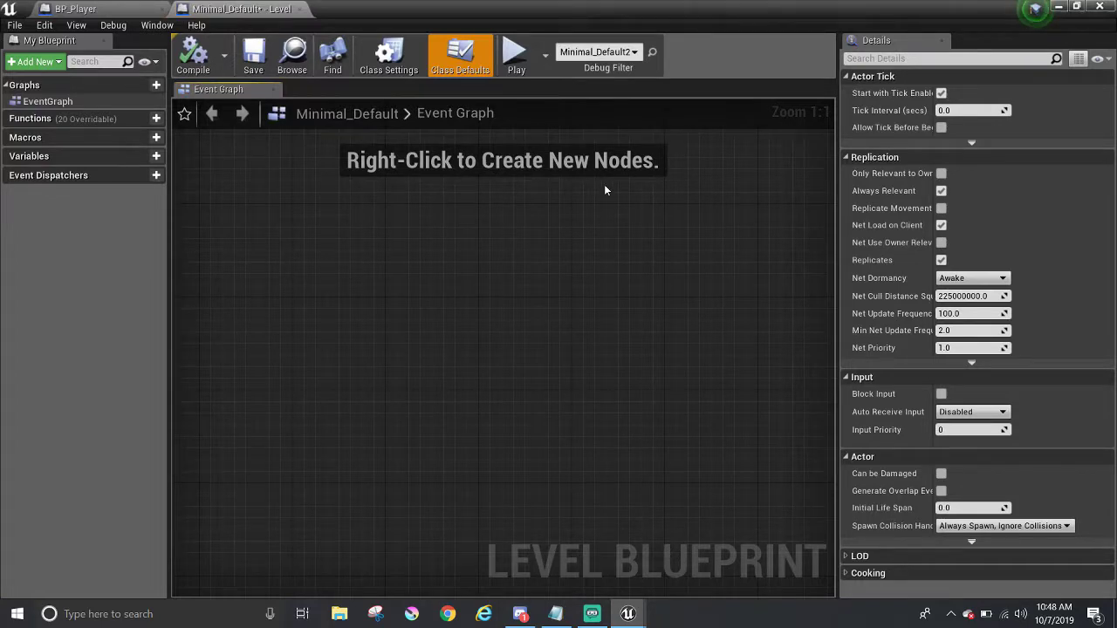
{"action": "right_click", "coordinate": [462, 275]}
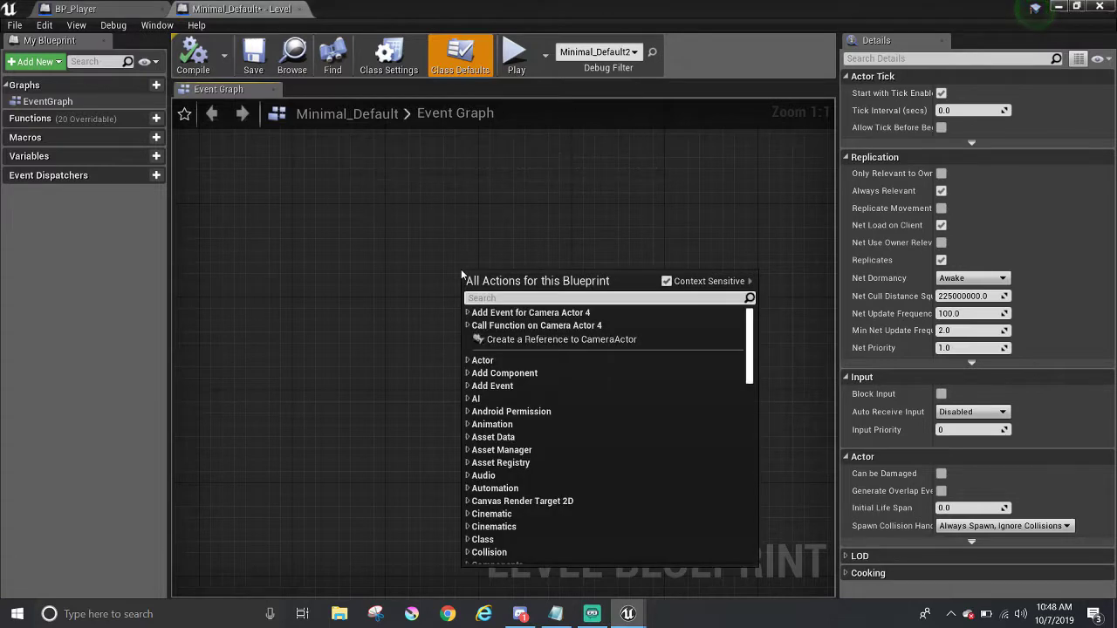
{"action": "type", "text": "Event begh"}
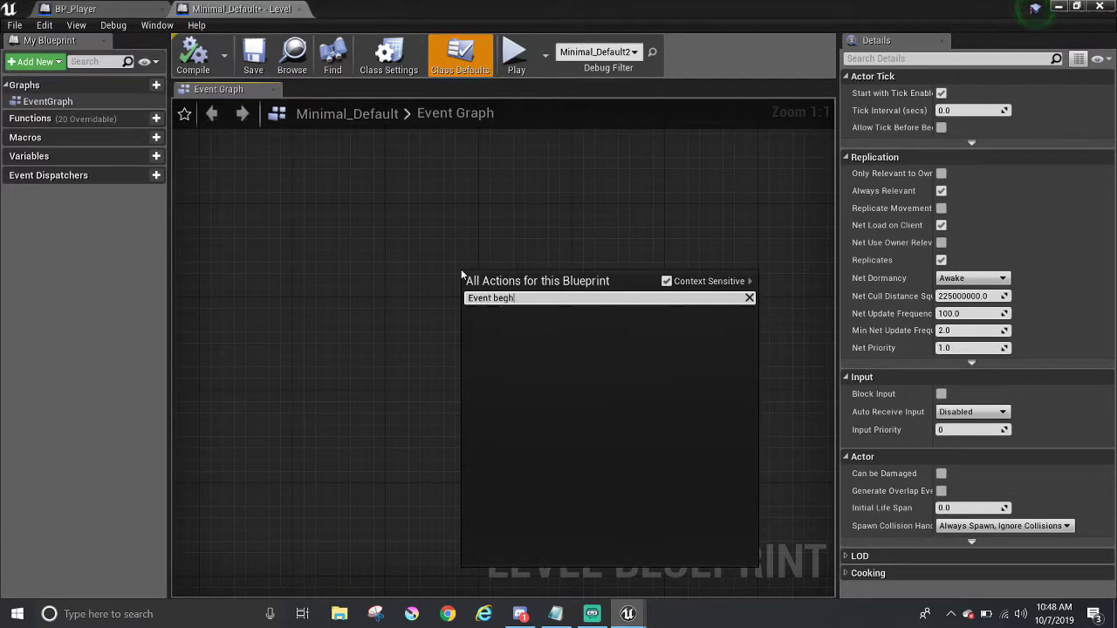
{"action": "key", "text": "Left"}
{"action": "key", "text": "Left"}
{"action": "key", "text": "BackSpace"}
{"action": "left_click", "coordinate": [541, 496]}
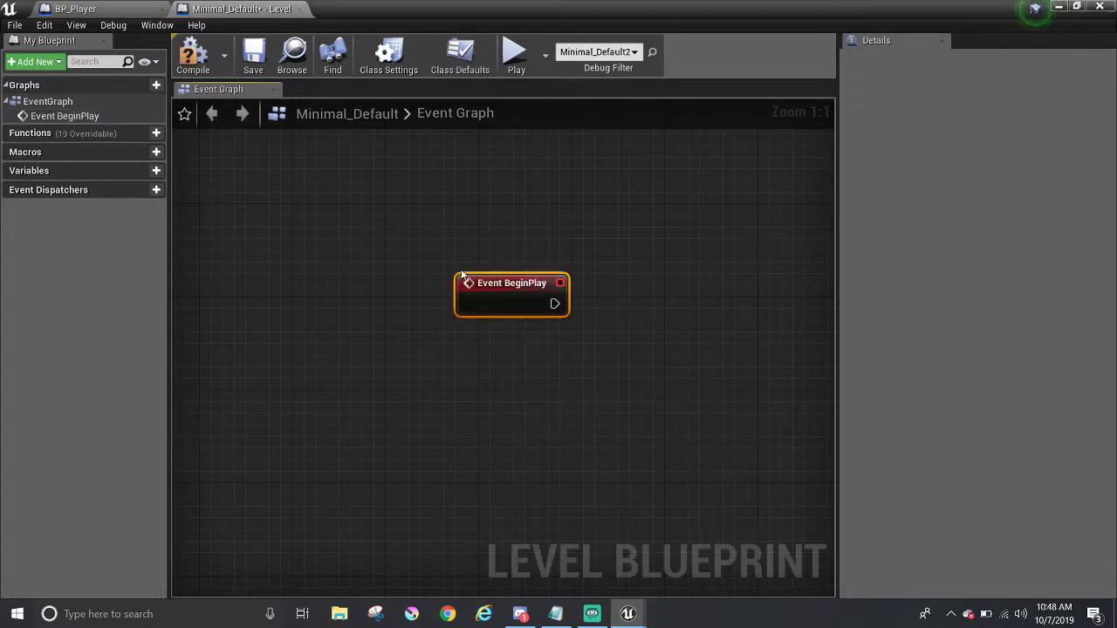
{"action": "left_click_drag", "start_coordinate": [495, 286], "coordinate": [367, 264]}
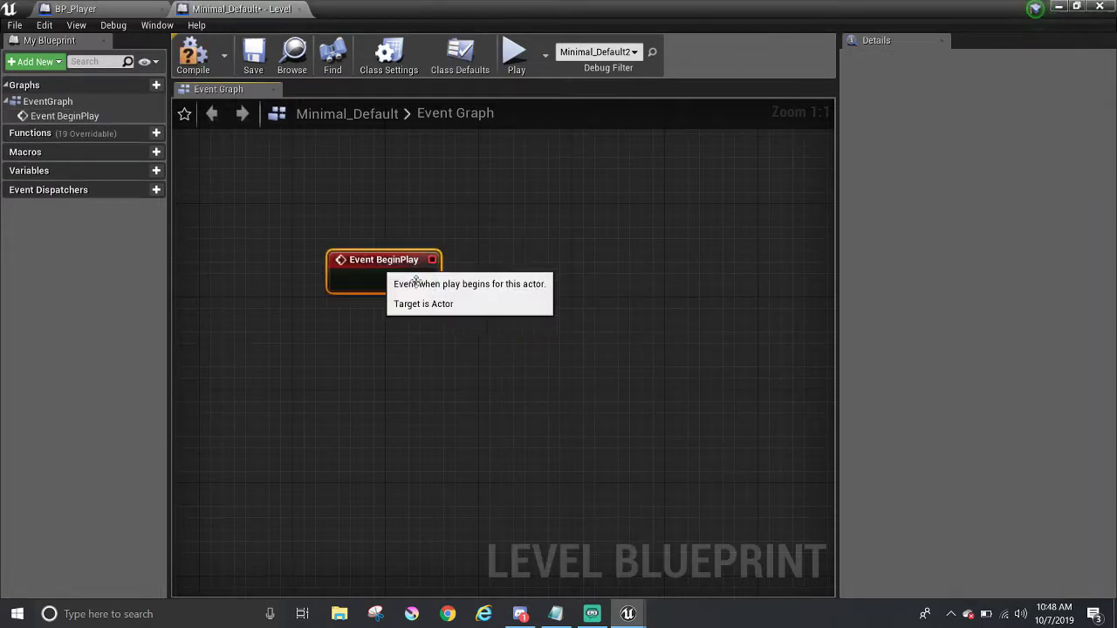
Create a reference to the CameraActor and place it below the Event BeginPlay node.
{"action": "right_click", "coordinate": [600, 324]}
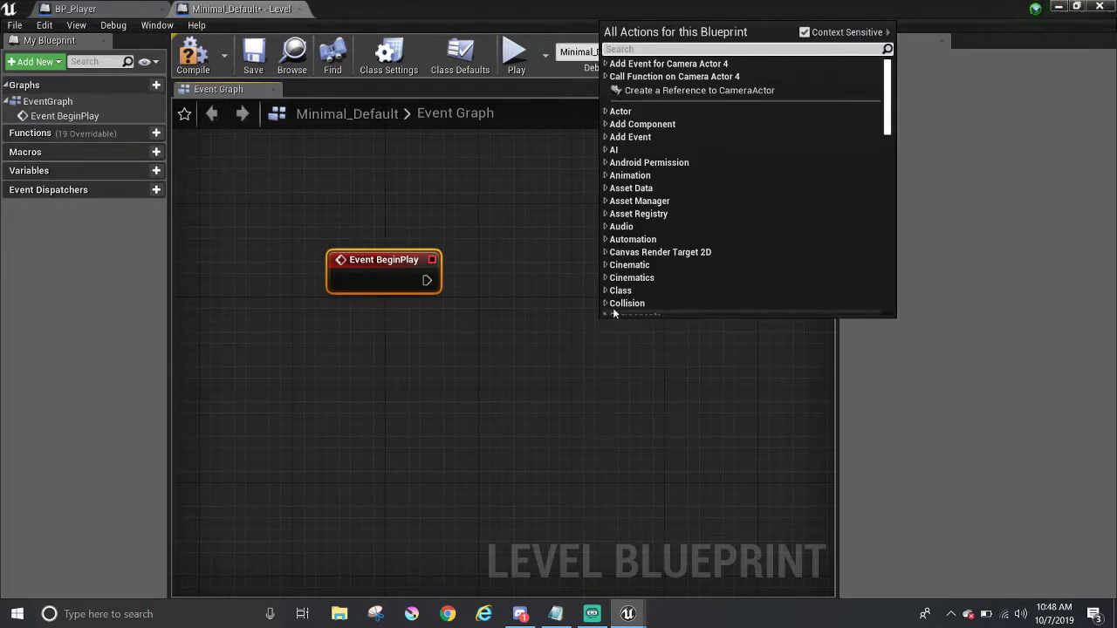
{"action": "left_click", "coordinate": [664, 91]}
{"action": "left_click_drag", "start_coordinate": [678, 337], "coordinate": [386, 349]}
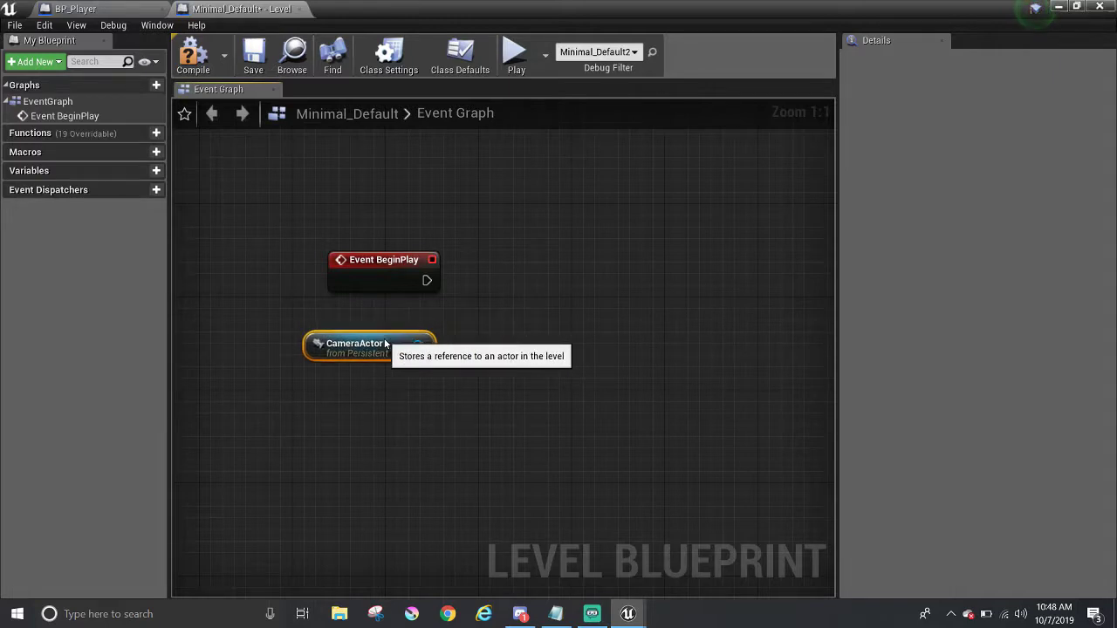
Add a Get Player Controller node and place it below the CameraActor reference.
{"action": "right_click", "coordinate": [615, 349]}
{"action": "type", "text": "Get"}
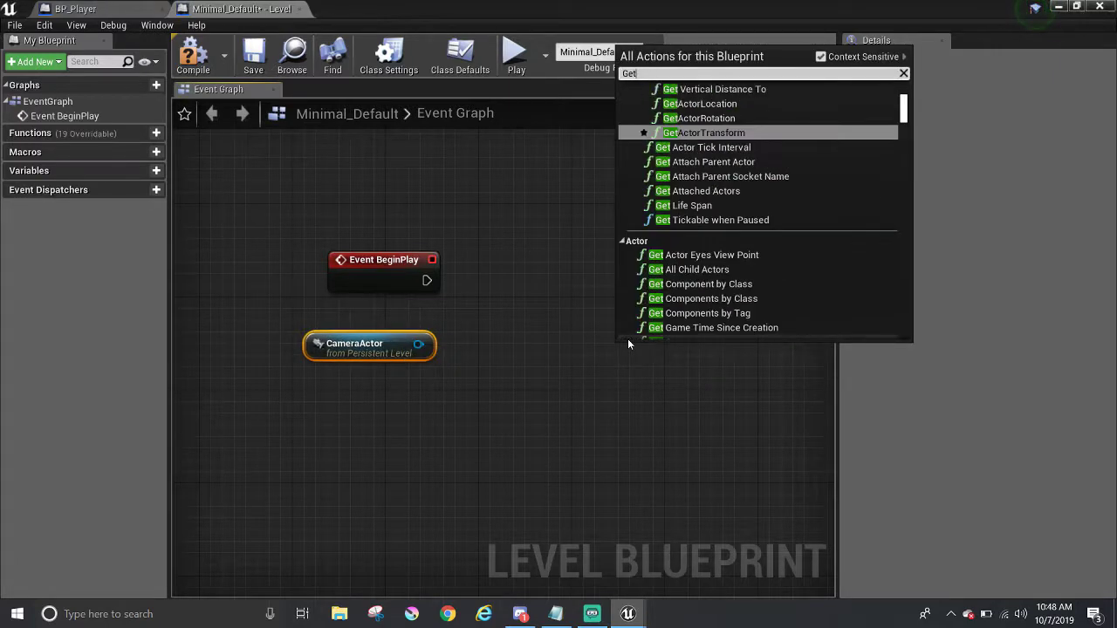
{"action": "type", "text": " Player"}
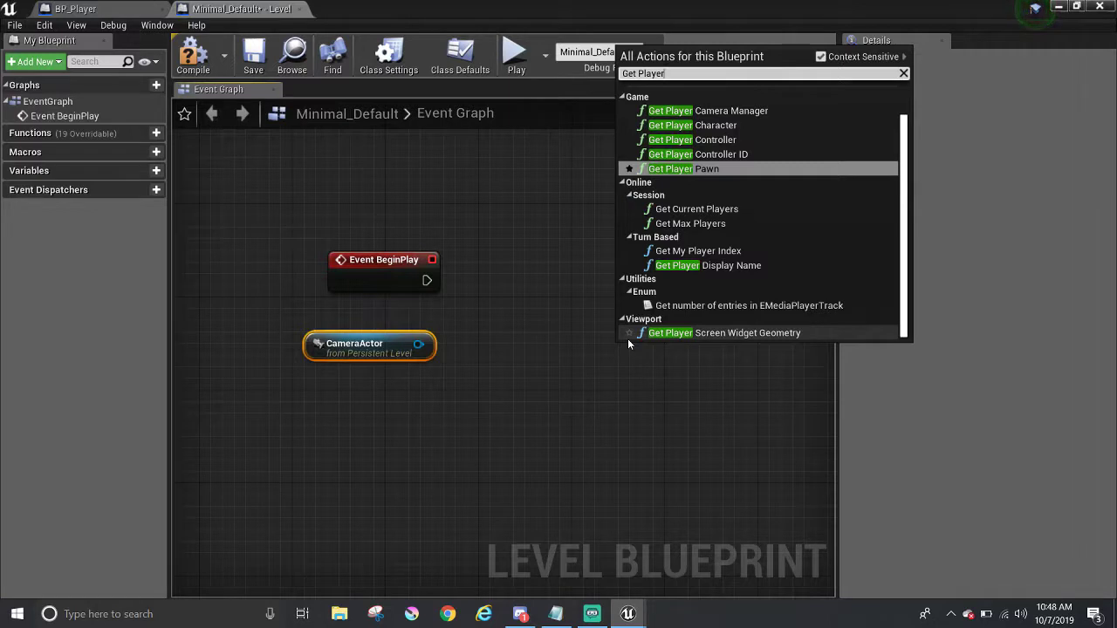
{"action": "left_click", "coordinate": [684, 141]}
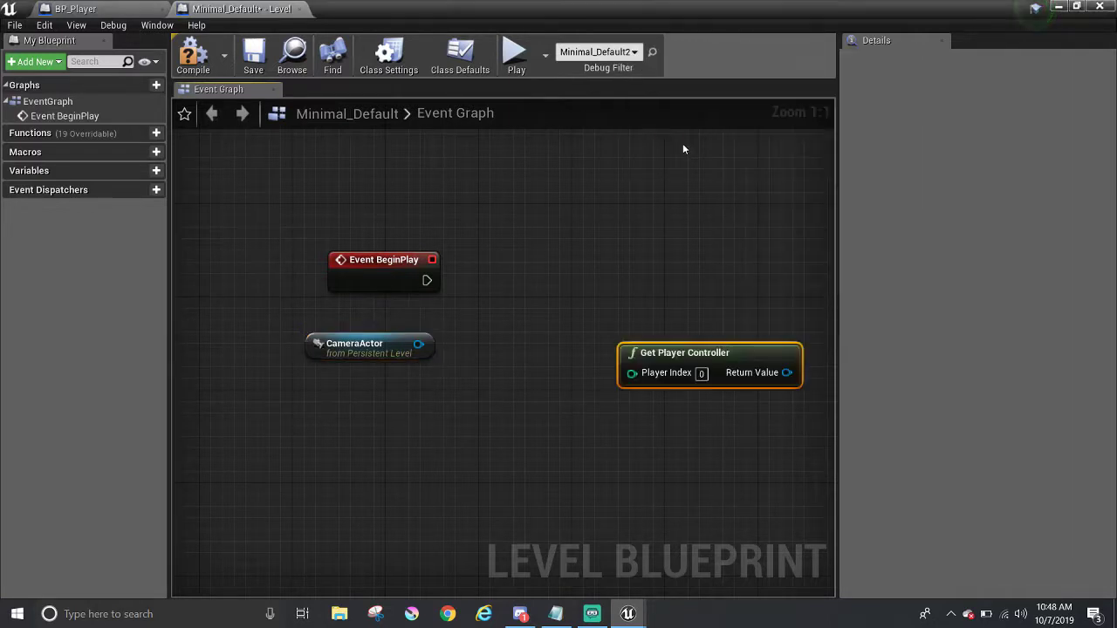
{"action": "left_click_drag", "start_coordinate": [488, 391], "coordinate": [349, 404]}
{"action": "left_click", "coordinate": [631, 392]}
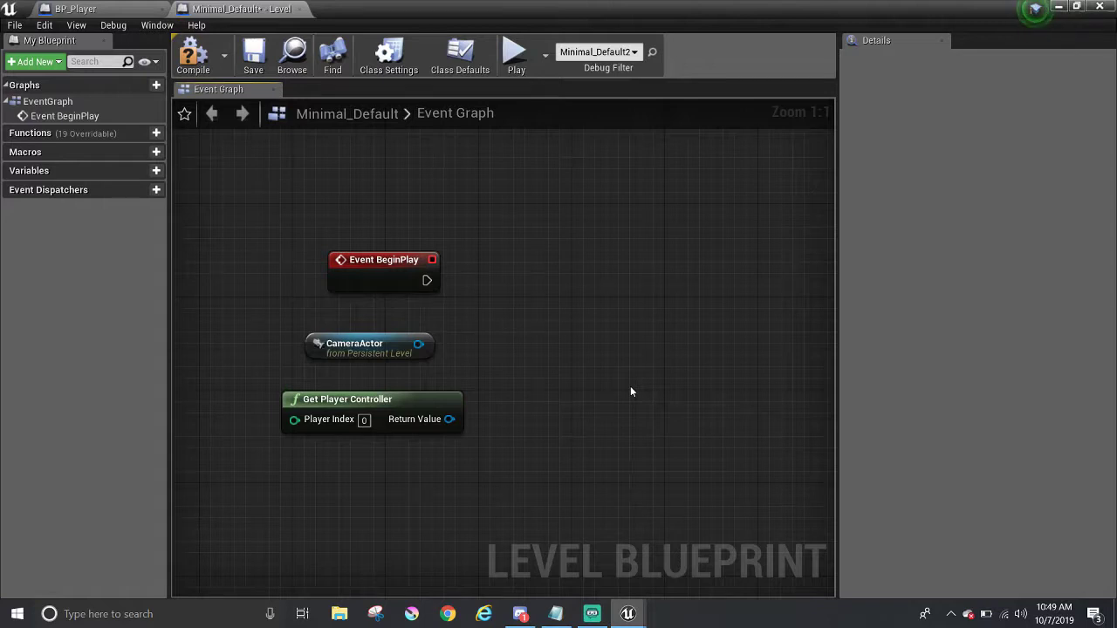
With Context Sensitive turned off, add a Set View Target with Blend node and place it beside Event BeginPlay.
{"action": "right_click", "coordinate": [630, 391]}
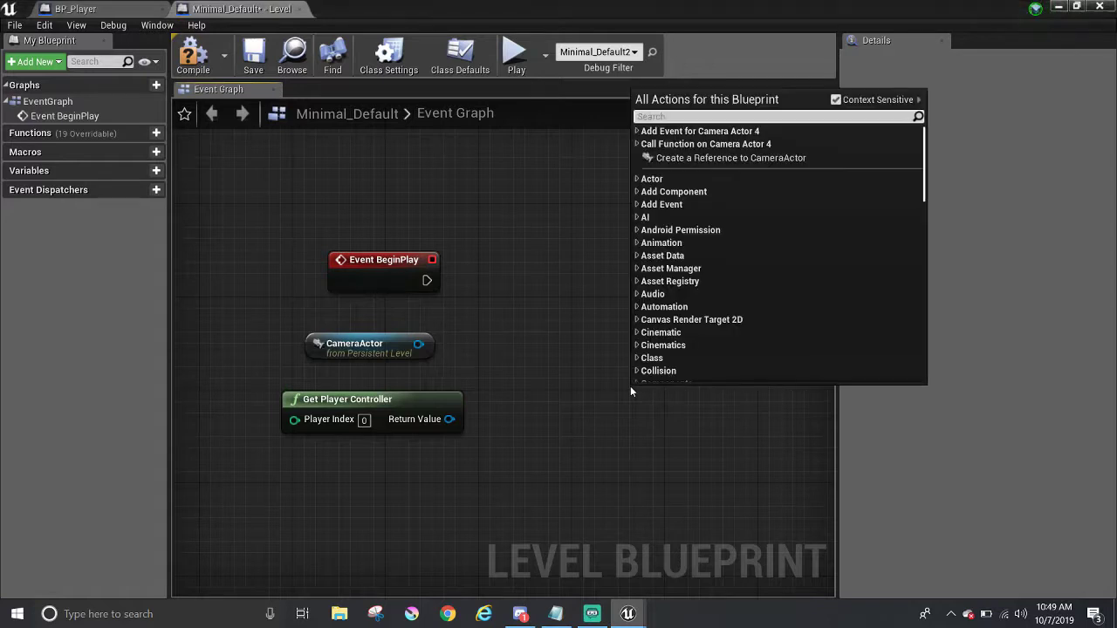
{"action": "left_click", "coordinate": [835, 99]}
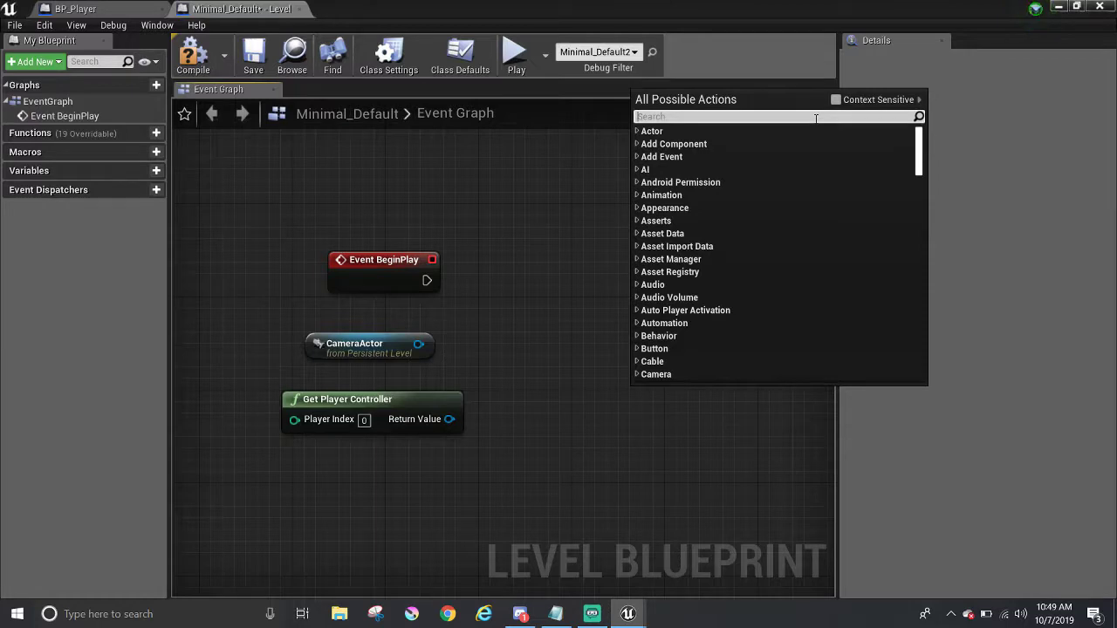
{"action": "type", "text": "Set Targ"}
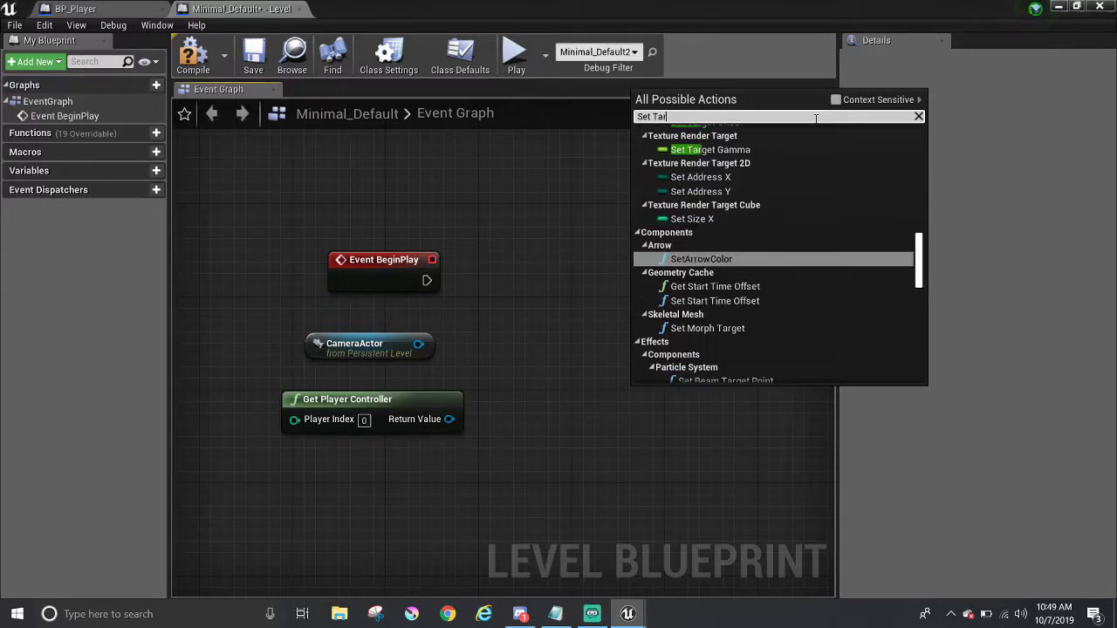
{"action": "key", "text": "BackSpace"}
{"action": "key", "text": "BackSpace"}
{"action": "key", "text": "BackSpace"}
{"action": "key", "text": "BackSpace"}
{"action": "type", "text": "view Target"}
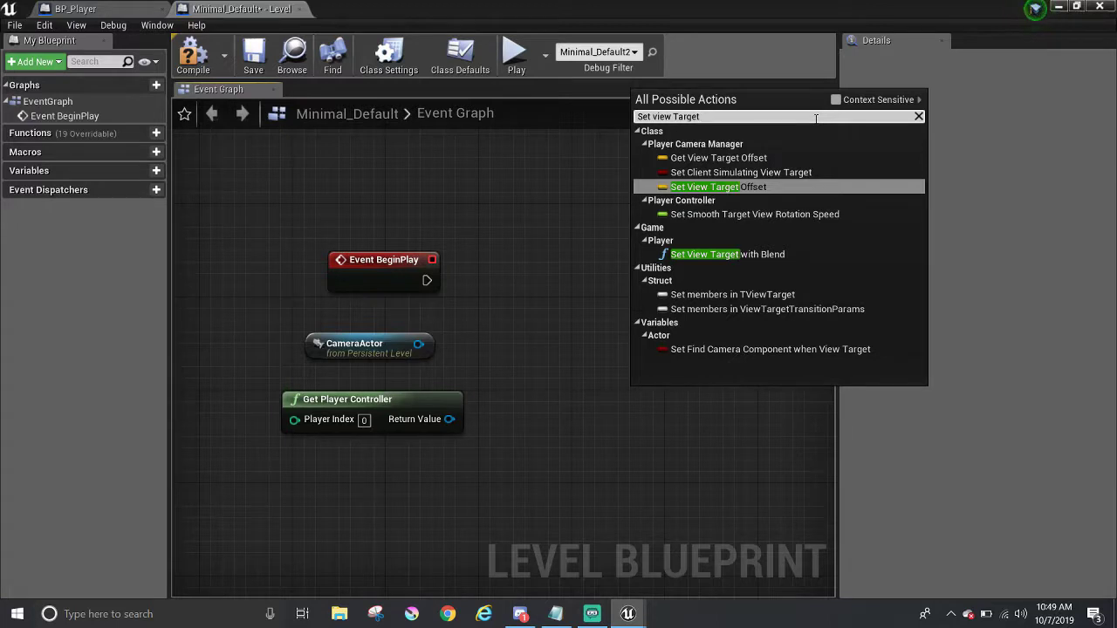
{"action": "type", "text": " with"}
{"action": "key", "text": "Return"}
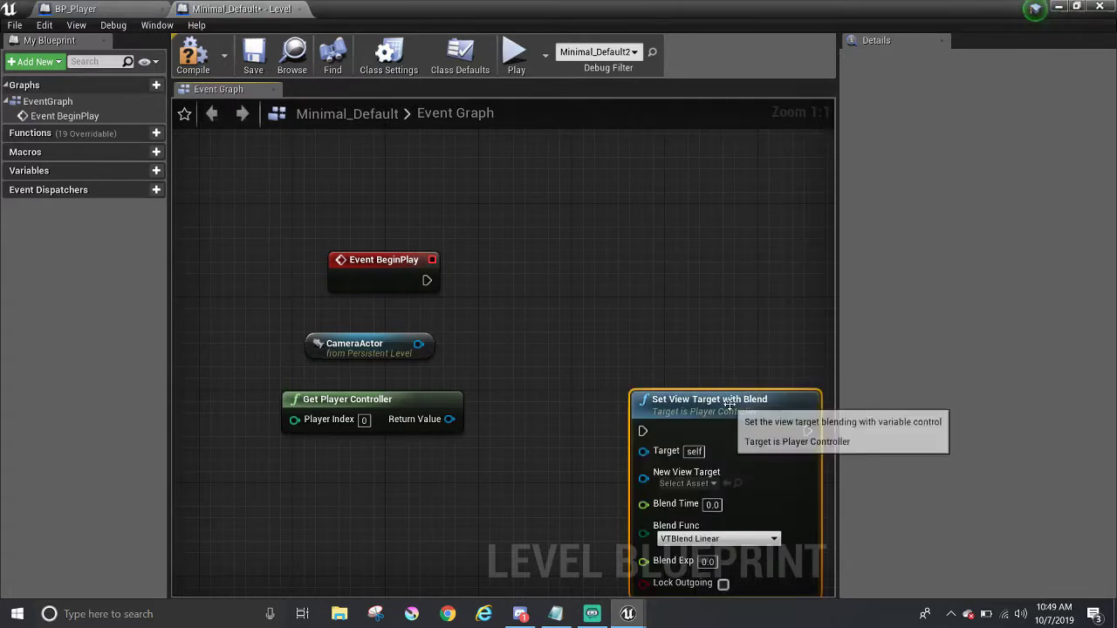
{"action": "left_click_drag", "start_coordinate": [728, 404], "coordinate": [635, 252]}
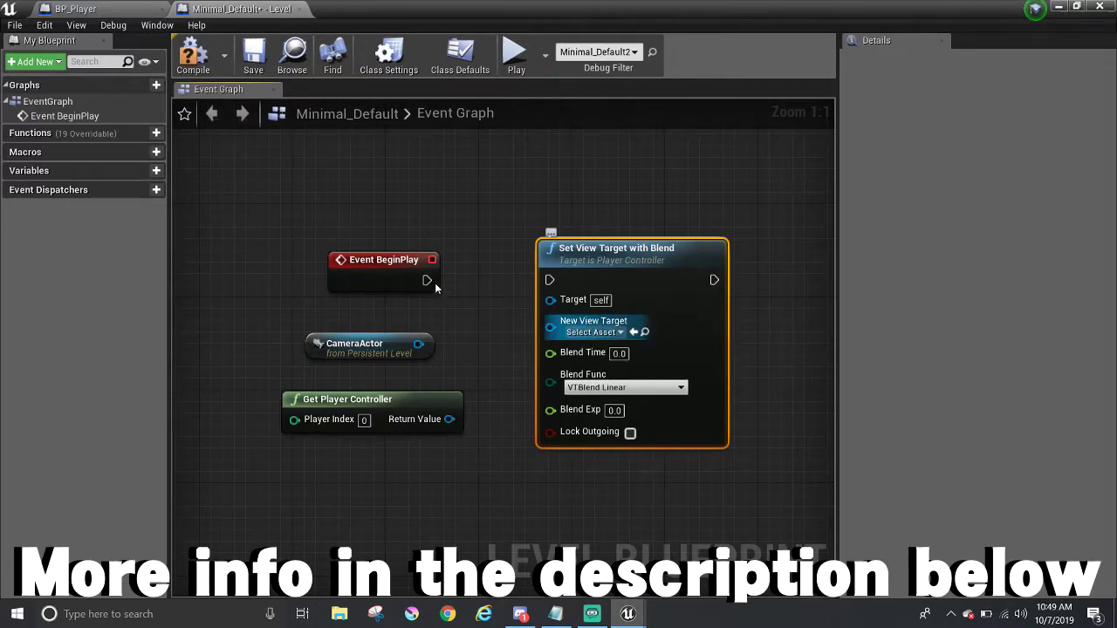
Wire Event BeginPlay, the CameraActor and Get Player Controller to Set View Target with Blend's execution, New View Target and Target inputs.
{"action": "left_click_drag", "start_coordinate": [427, 280], "coordinate": [550, 281]}
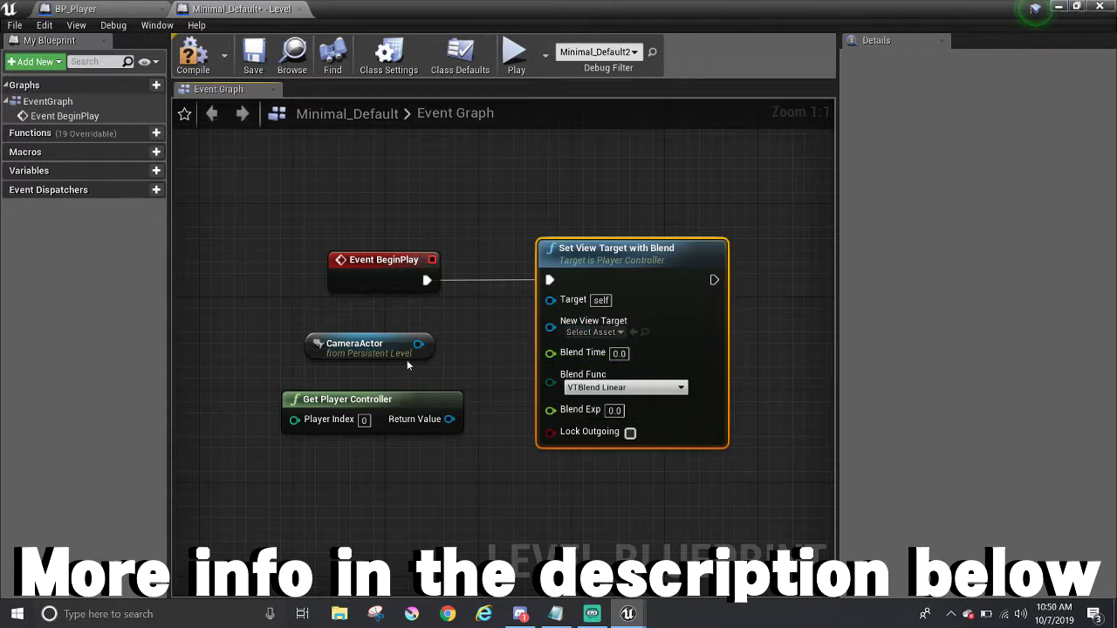
{"action": "left_click_drag", "start_coordinate": [419, 344], "coordinate": [556, 334]}
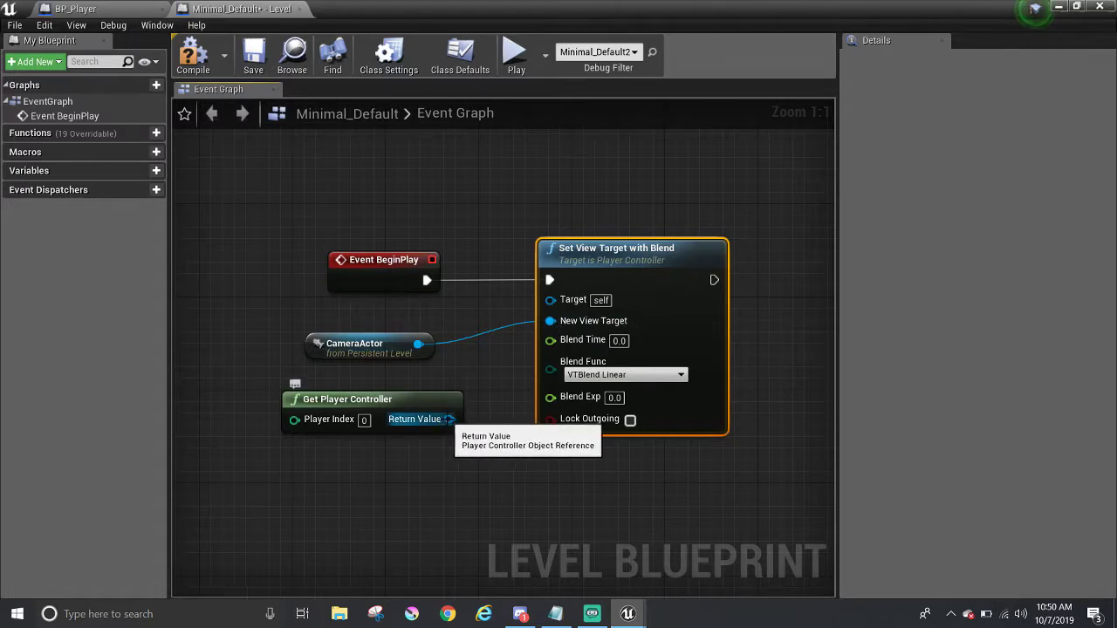
{"action": "left_click_drag", "start_coordinate": [448, 419], "coordinate": [556, 304]}
Rearrange Get Player Controller above the CameraActor reference, and compile and save the level blueprint.
{"action": "left_click_drag", "start_coordinate": [375, 399], "coordinate": [375, 295]}
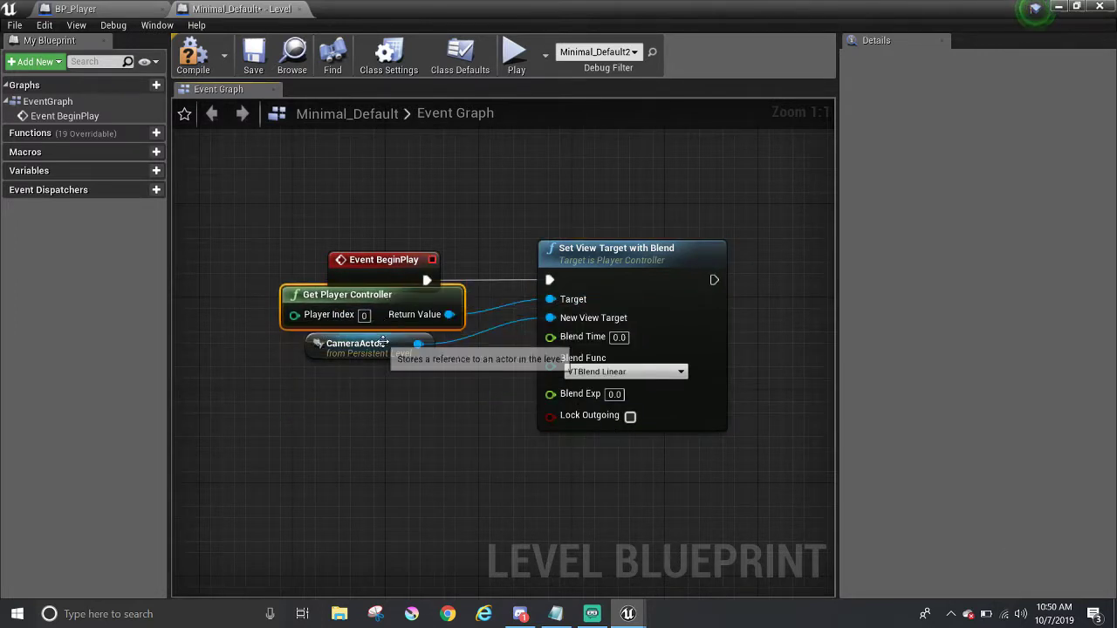
{"action": "left_click_drag", "start_coordinate": [383, 341], "coordinate": [384, 388]}
{"action": "left_click_drag", "start_coordinate": [385, 294], "coordinate": [387, 320]}
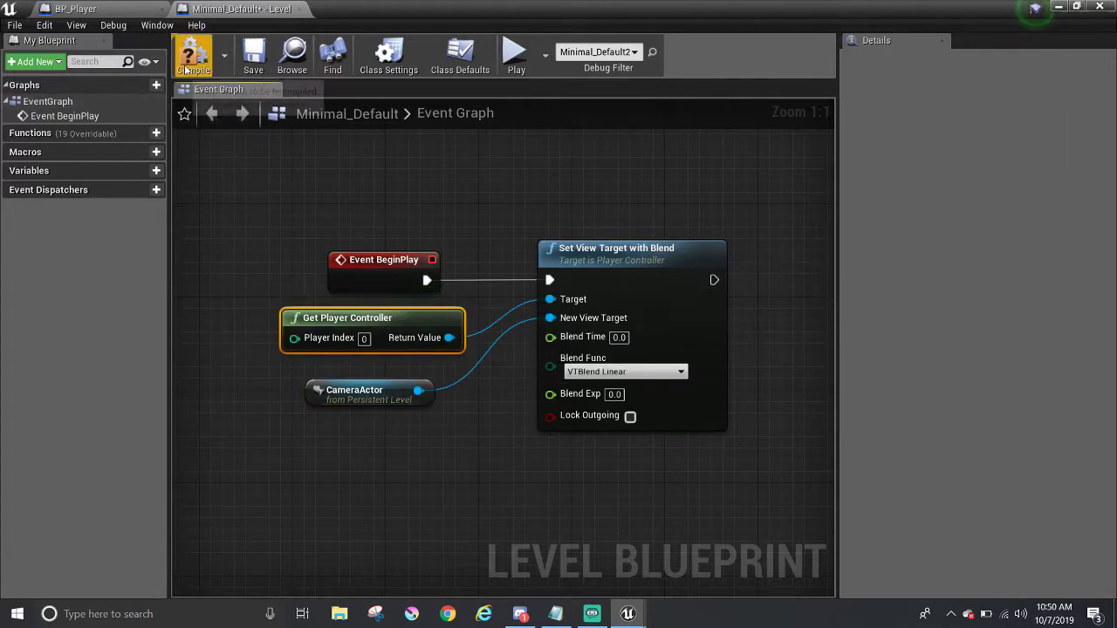
{"action": "left_click", "coordinate": [188, 61]}
{"action": "left_click", "coordinate": [253, 57]}
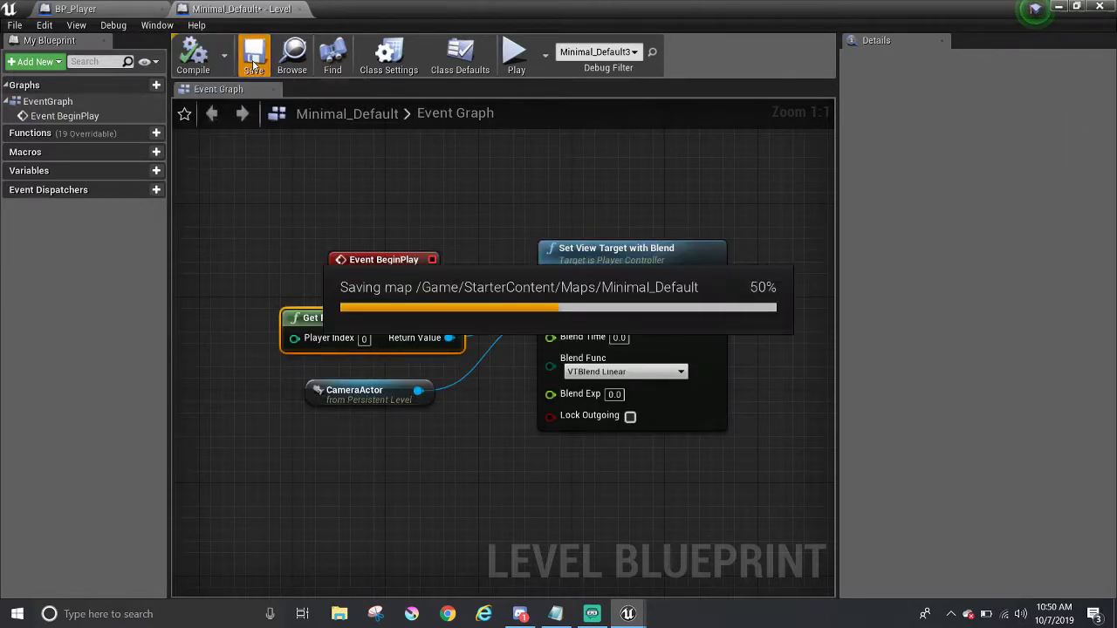
Close the blueprint editor and play-test the level, rolling the ball around the arena to check the fixed camera view, and stop the session.
{"action": "left_click", "coordinate": [1097, 8]}
{"action": "left_click", "coordinate": [727, 54]}
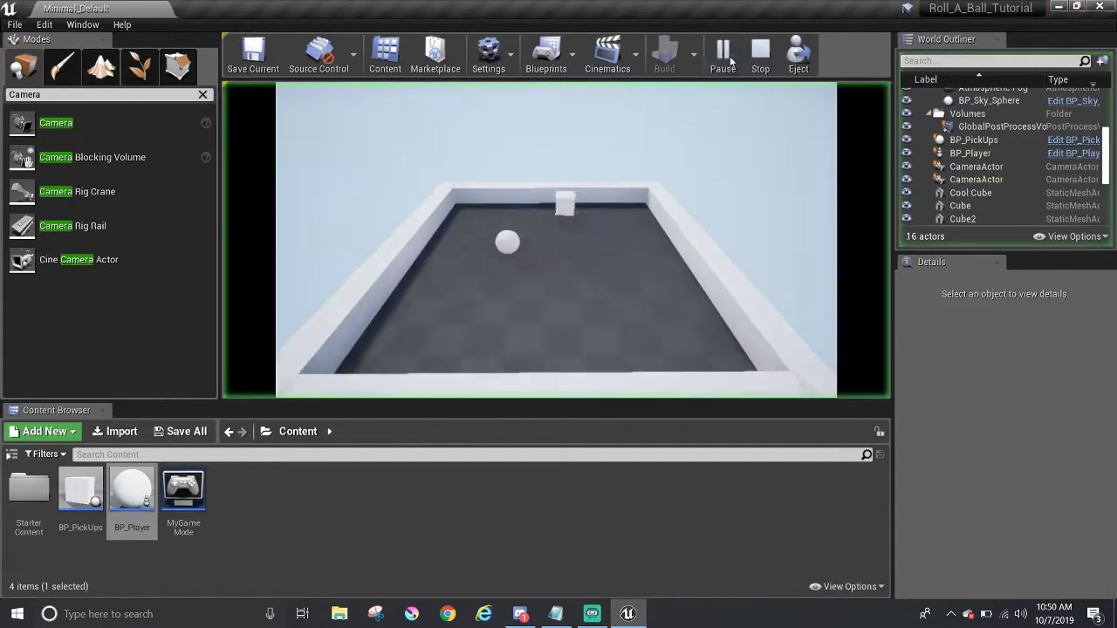
{"action": "left_click", "coordinate": [645, 209]}
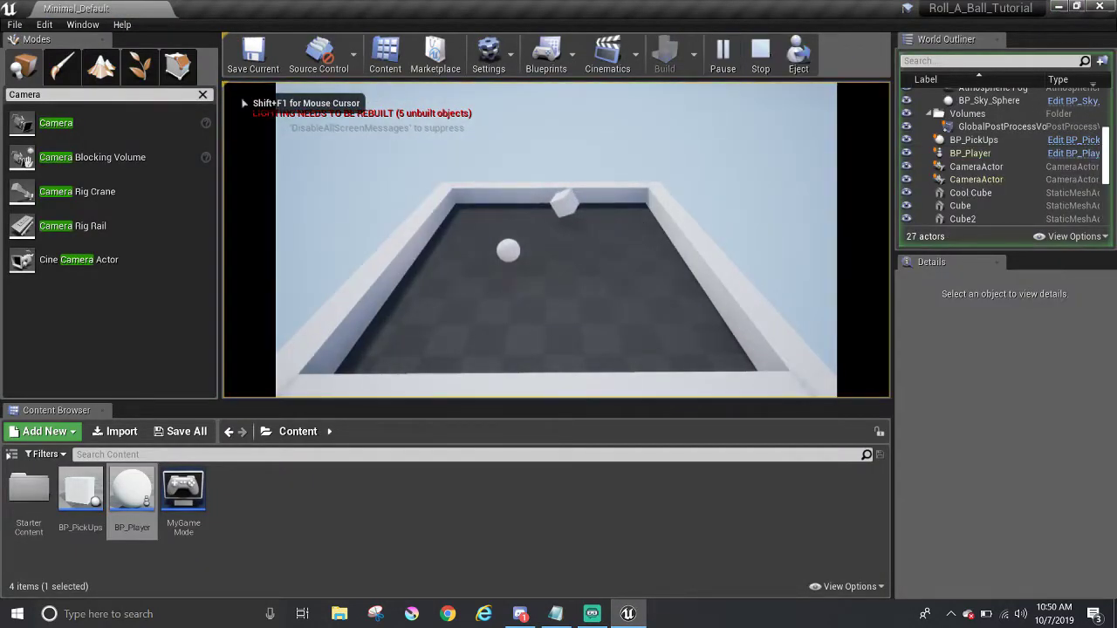
{"action": "key", "text": "a"}
{"action": "key", "text": "s"}
{"action": "key", "text": "d"}
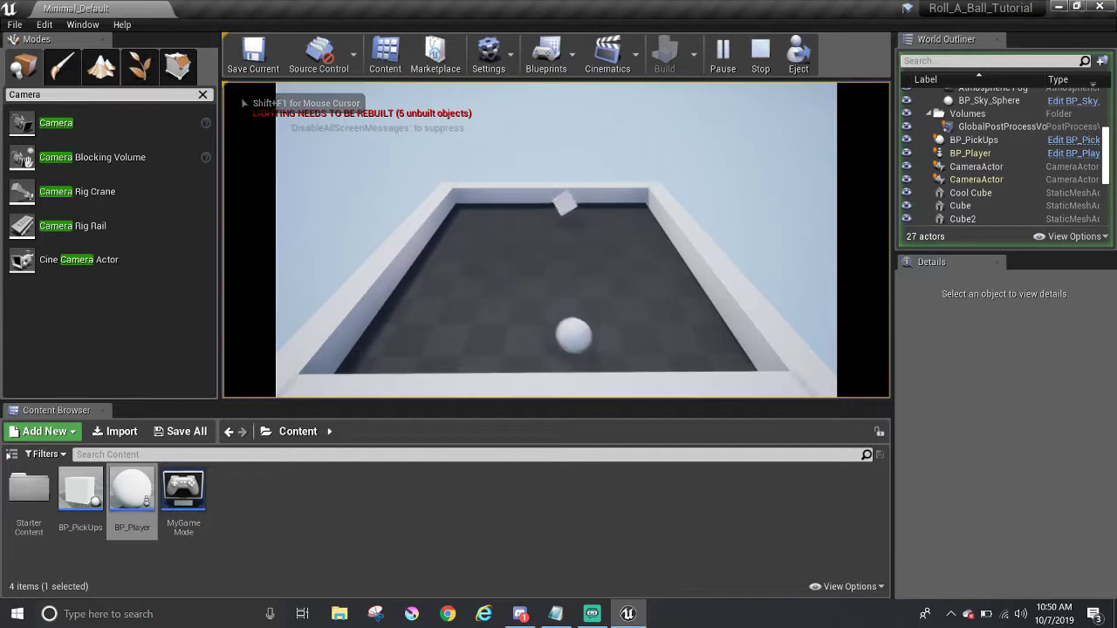
{"action": "key", "text": "w"}
{"action": "key", "text": "a"}
{"action": "key", "text": "s"}
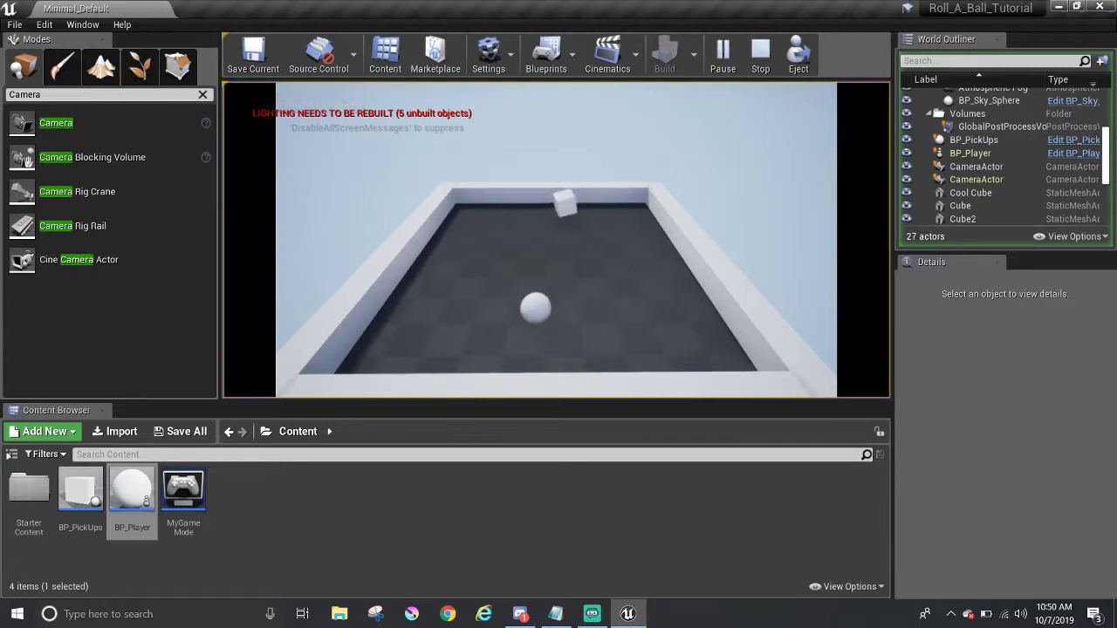
{"action": "key", "text": "d"}
{"action": "key", "text": "w"}
{"action": "key", "text": "a"}
{"action": "key", "text": "s"}
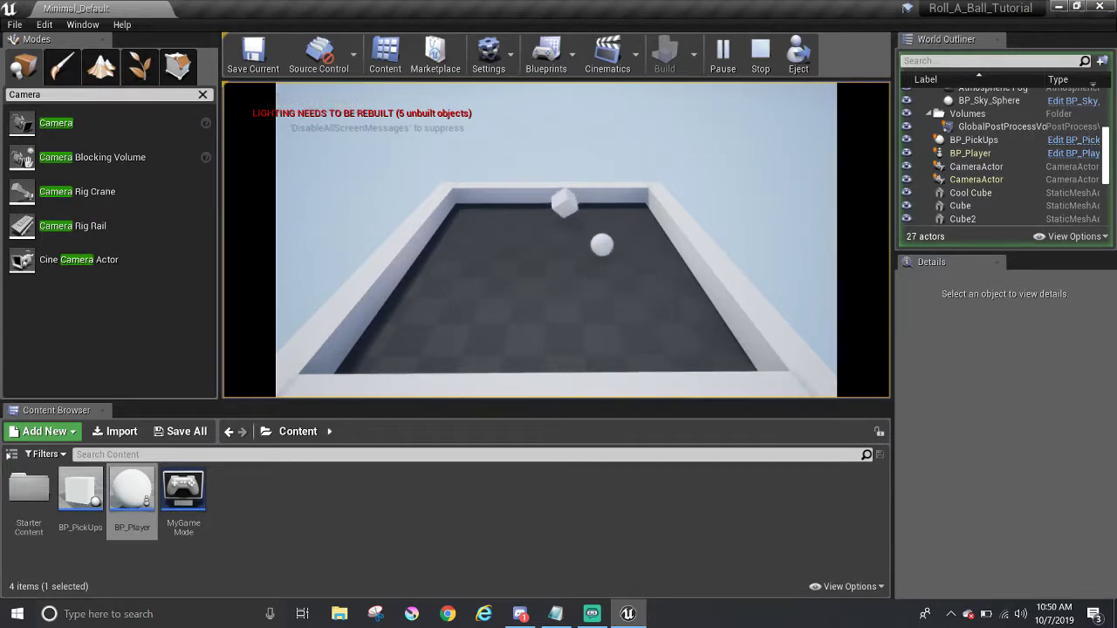
{"action": "key", "text": "w"}
{"action": "key", "text": "d"}
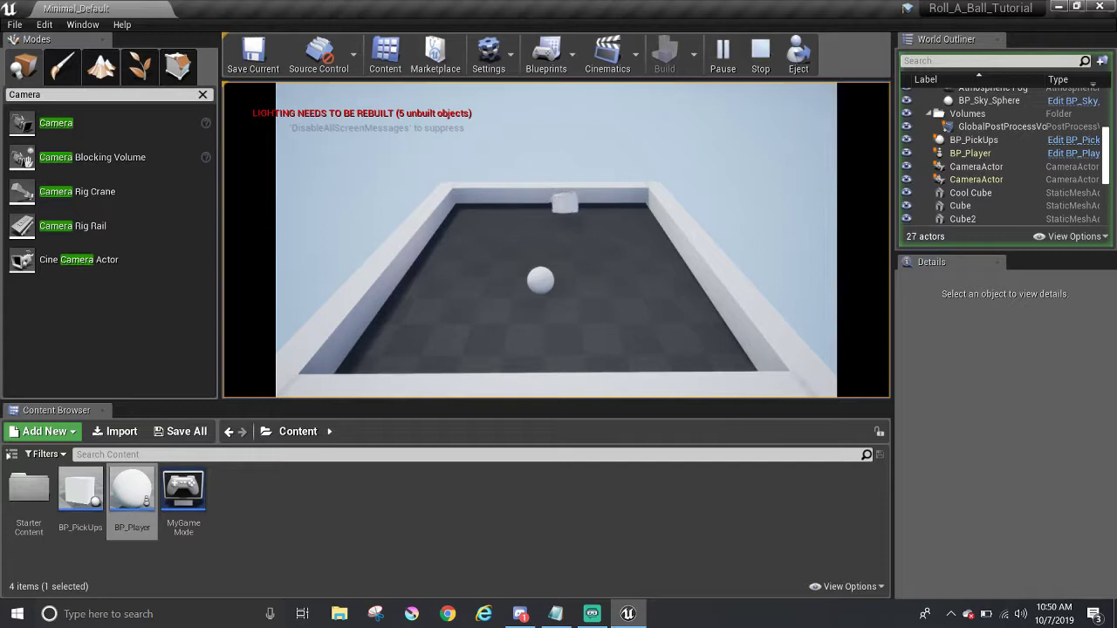
{"action": "key", "text": "Escape"}
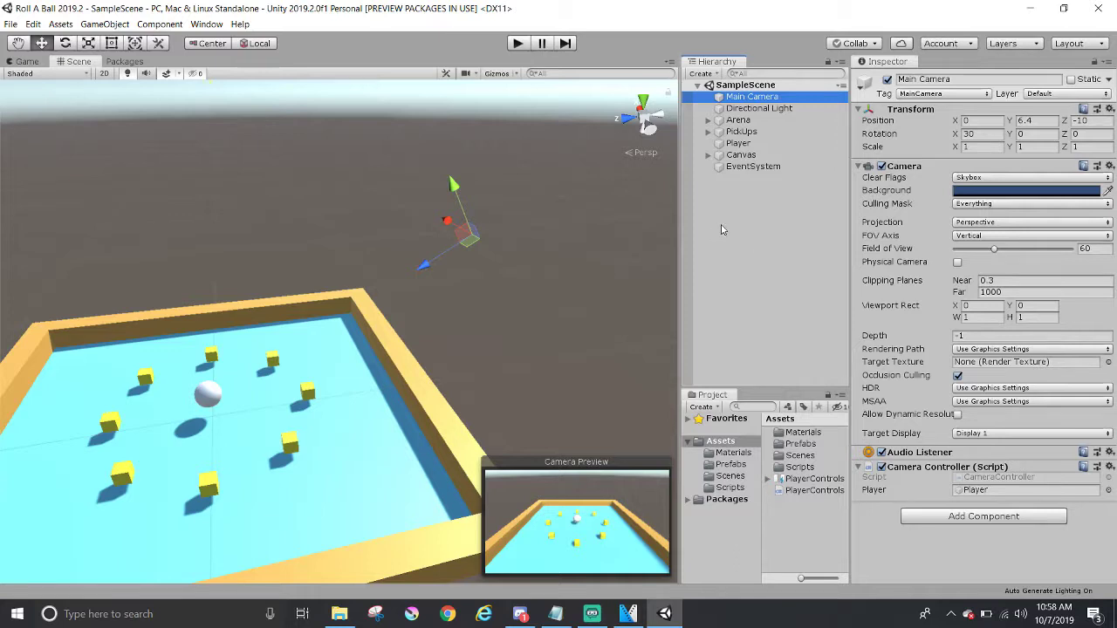
Switch to the Unity Roll A Ball project, look at the Camera option for new objects in the Hierarchy, and keep Main Camera selected.
{"action": "left_click", "coordinate": [723, 227]}
{"action": "left_click", "coordinate": [750, 96]}
{"action": "right_click", "coordinate": [746, 216]}
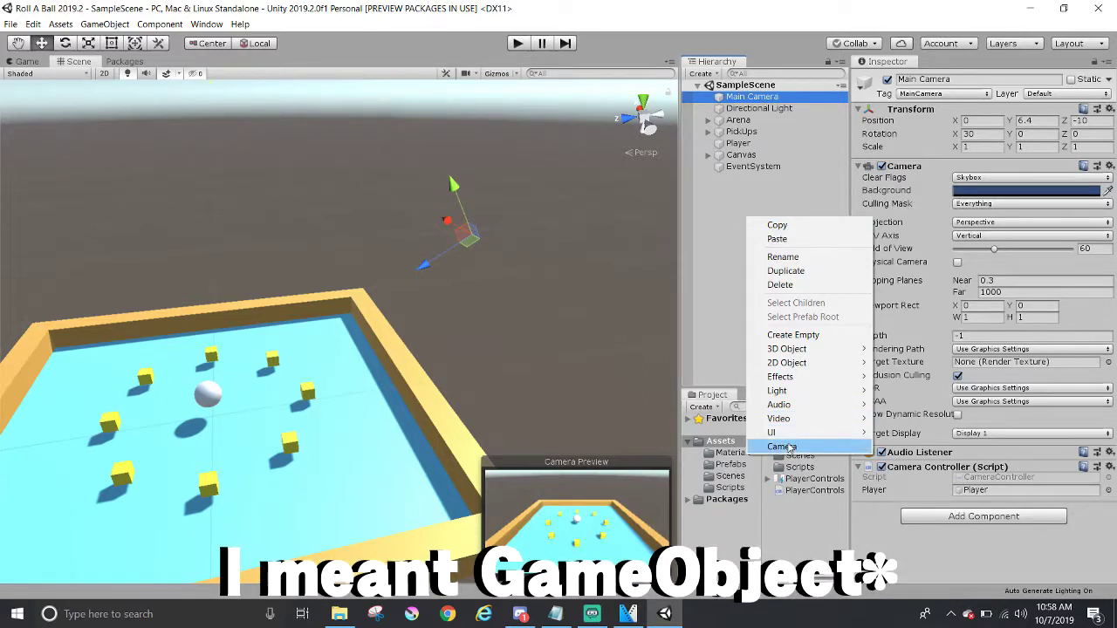
{"action": "left_click", "coordinate": [722, 270]}
{"action": "left_click", "coordinate": [731, 97]}
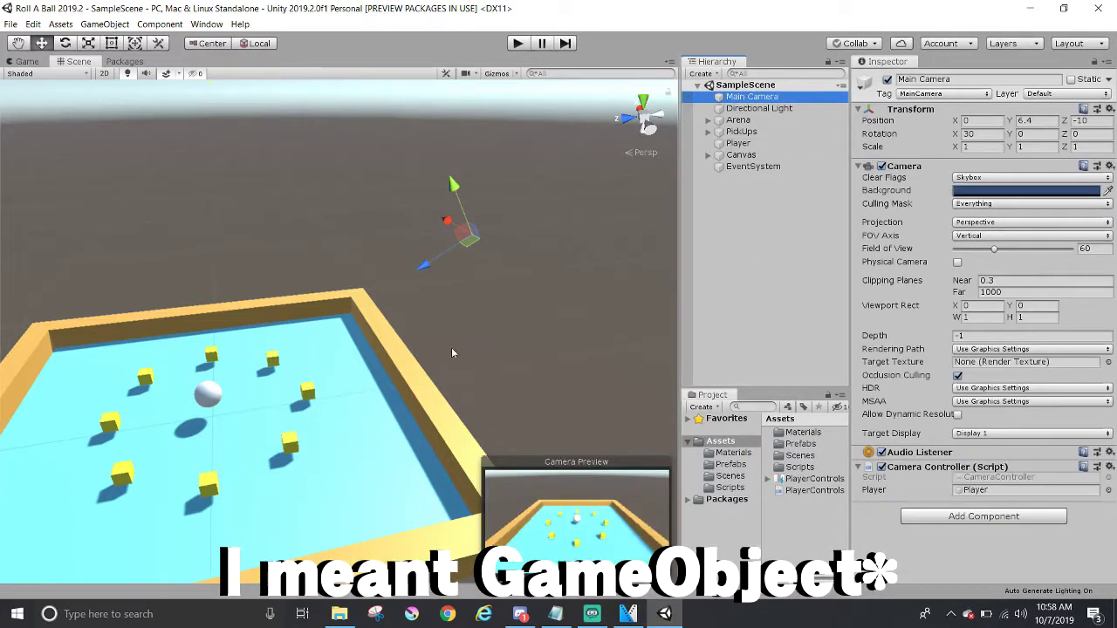
Disable Main Camera's Camera Controller script, play-test by rolling the ball through the pickups, and stop the game.
{"action": "left_click", "coordinate": [881, 466]}
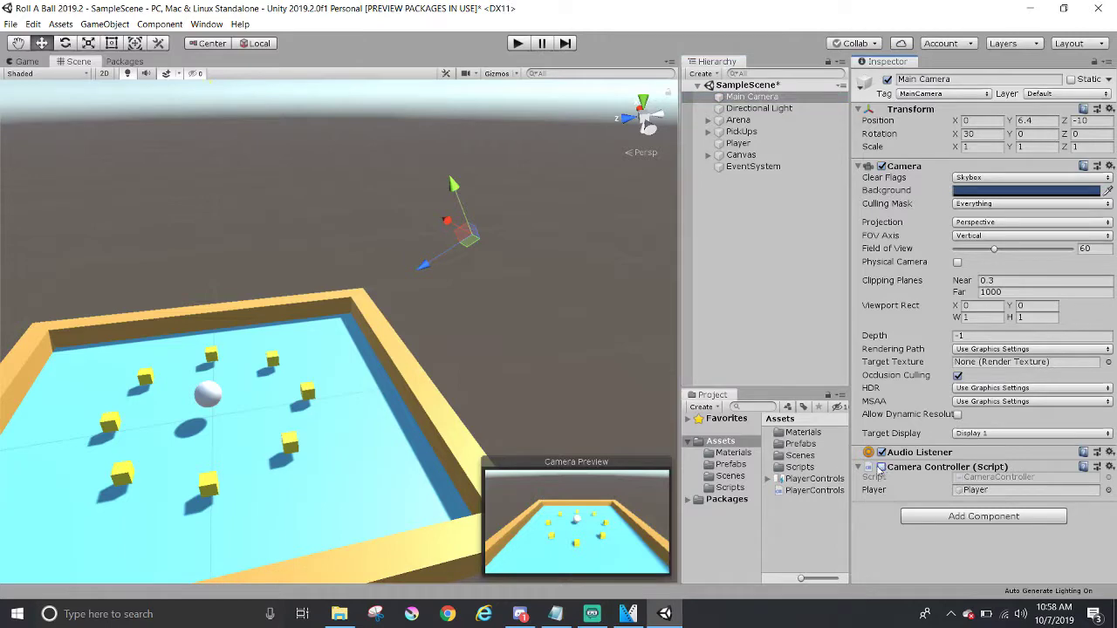
{"action": "left_click", "coordinate": [517, 43]}
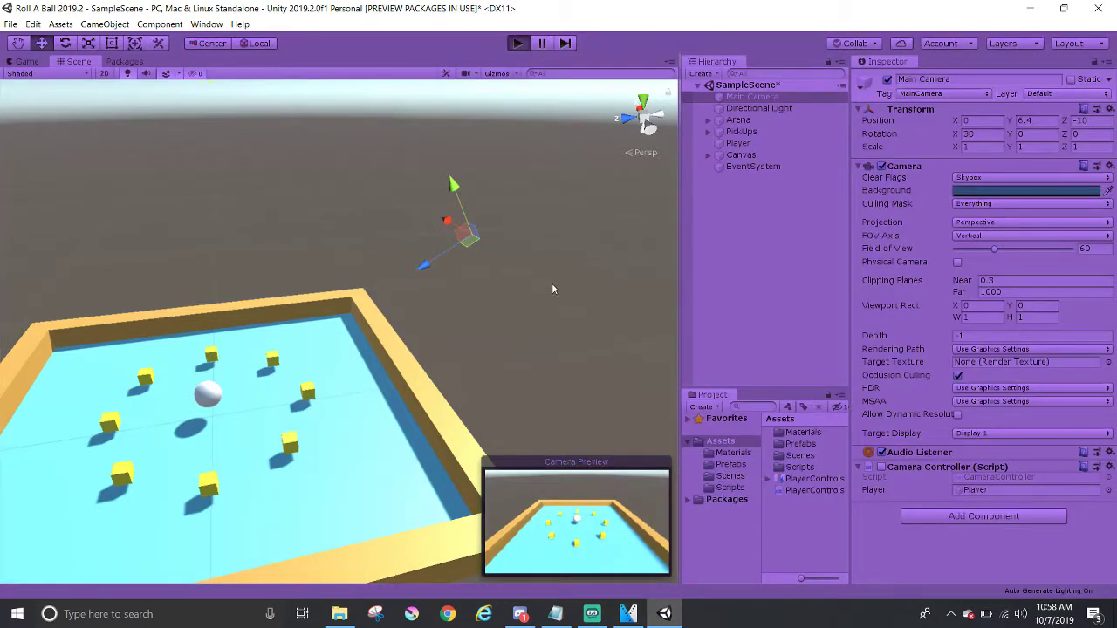
{"action": "key", "text": "w"}
{"action": "key", "text": "a"}
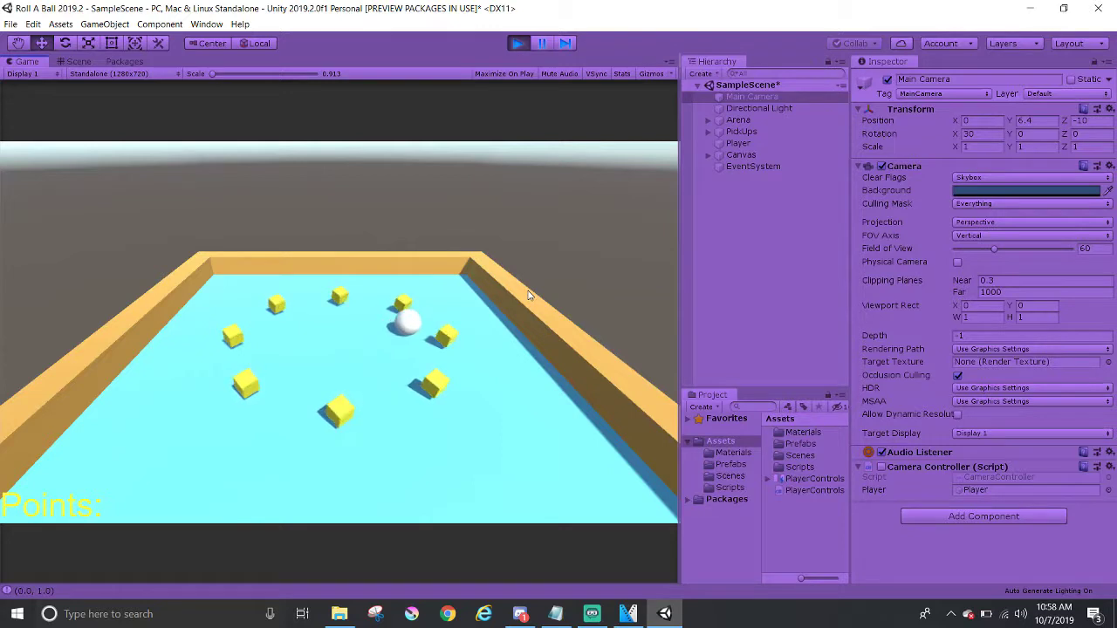
{"action": "key", "text": "s"}
{"action": "key", "text": "d"}
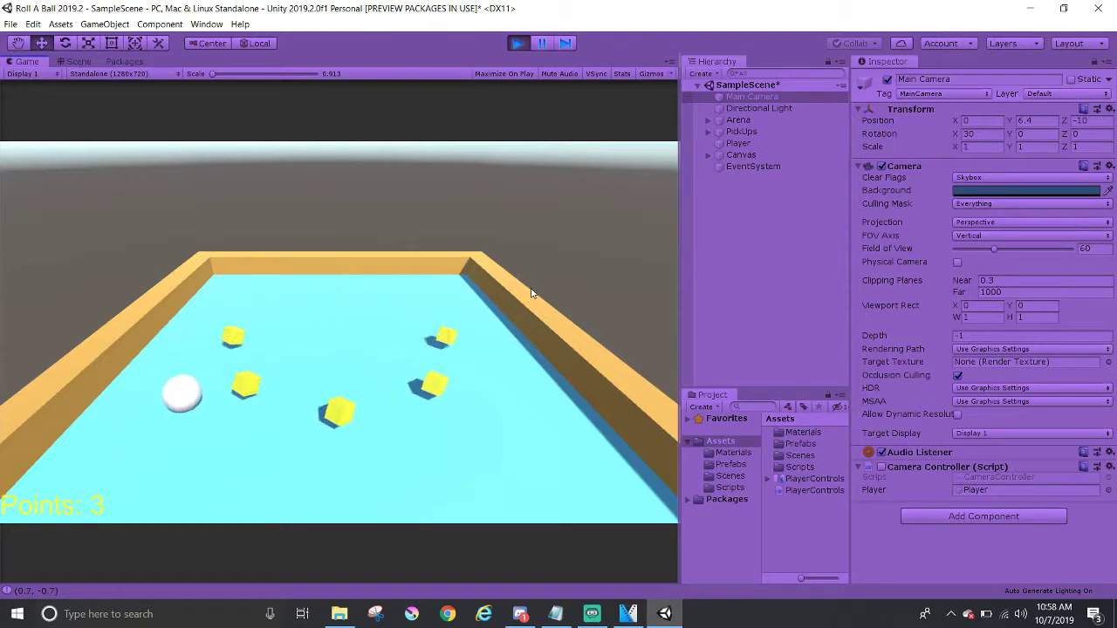
{"action": "key", "text": "w"}
{"action": "key", "text": "s"}
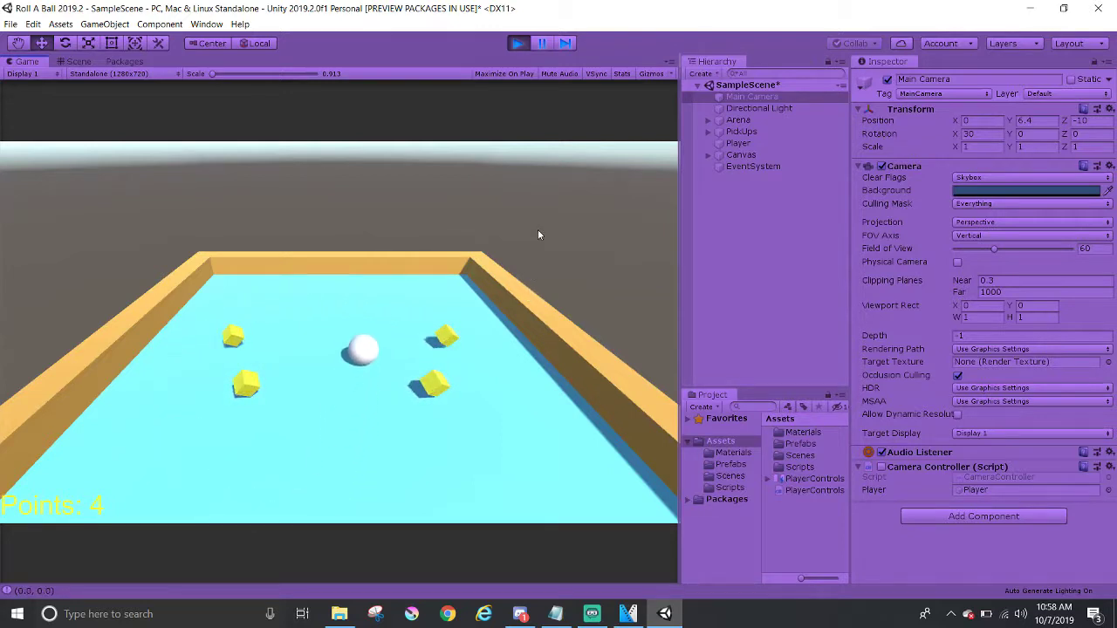
{"action": "key", "text": "a"}
{"action": "key", "text": "d"}
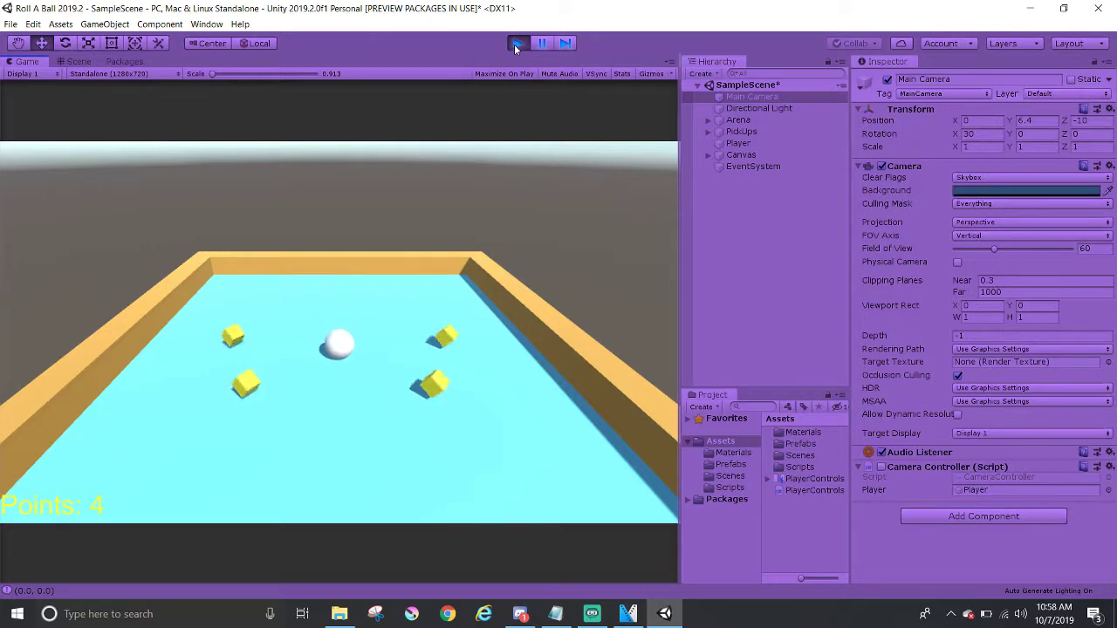
{"action": "left_click", "coordinate": [516, 43]}
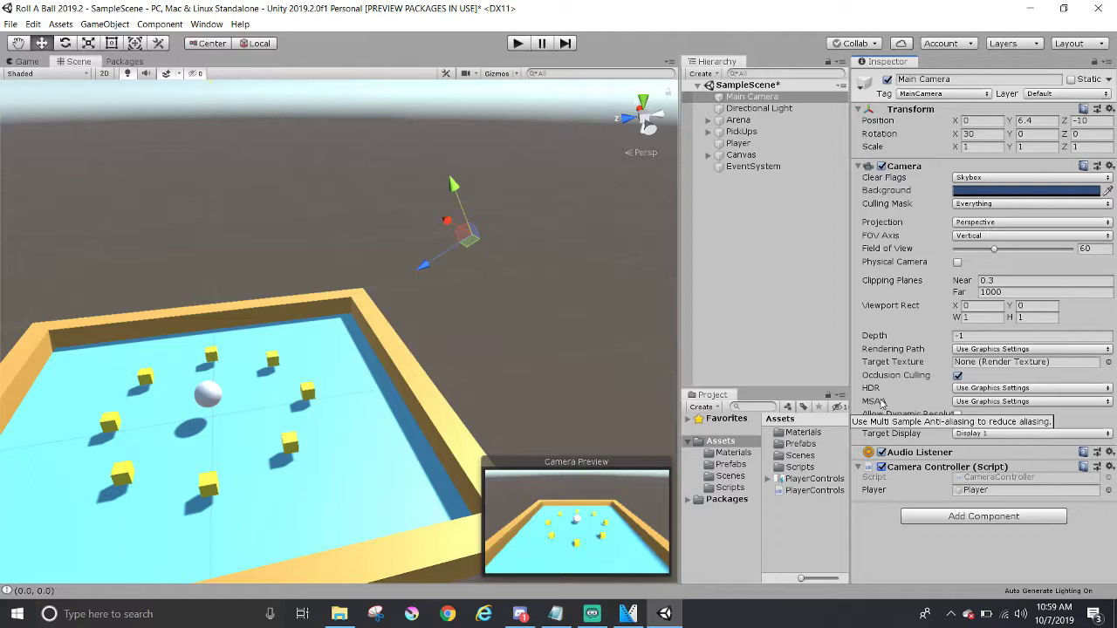
View the Roll A Ball packages, and switch to the running Coconut Prototype2 project to walk the pirate character around the Start Scene.
{"action": "left_click", "coordinate": [125, 61]}
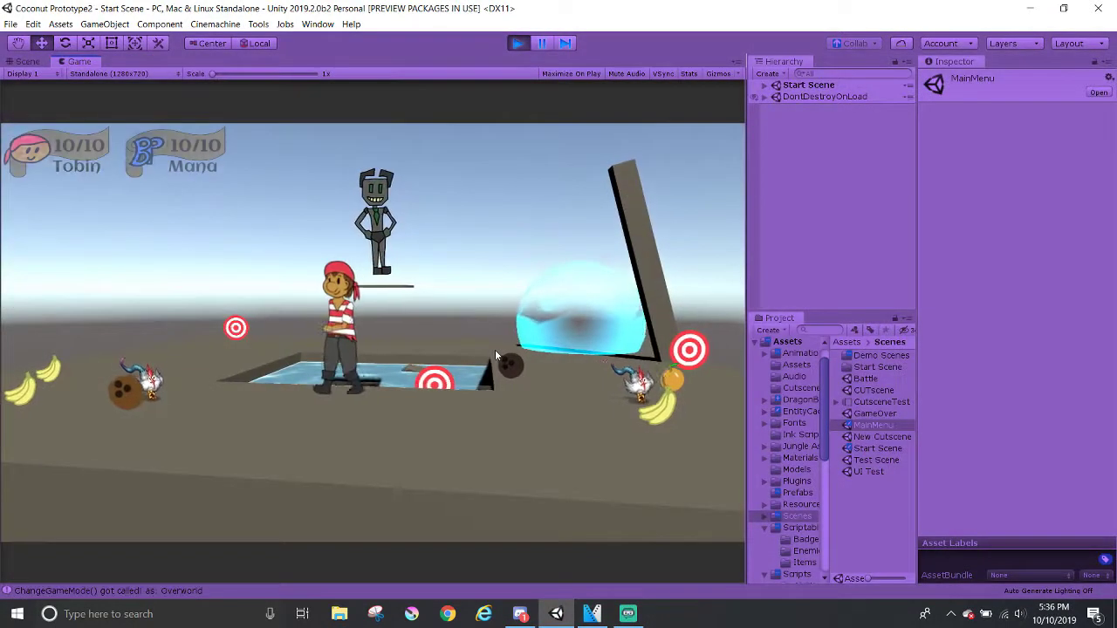
{"action": "key", "text": "a"}
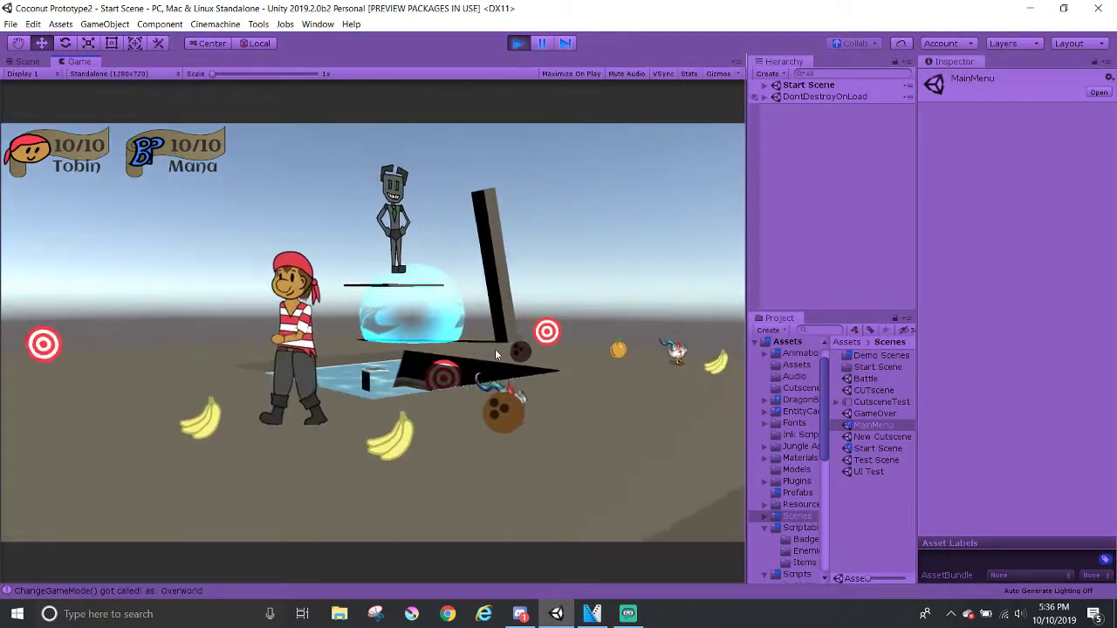
{"action": "key", "text": "a"}
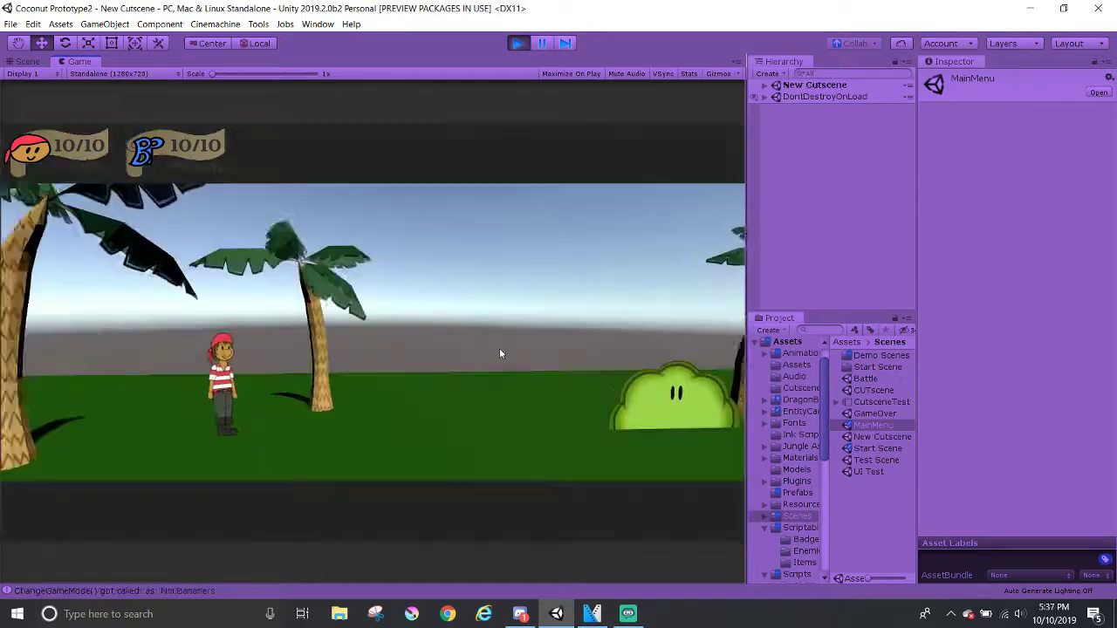